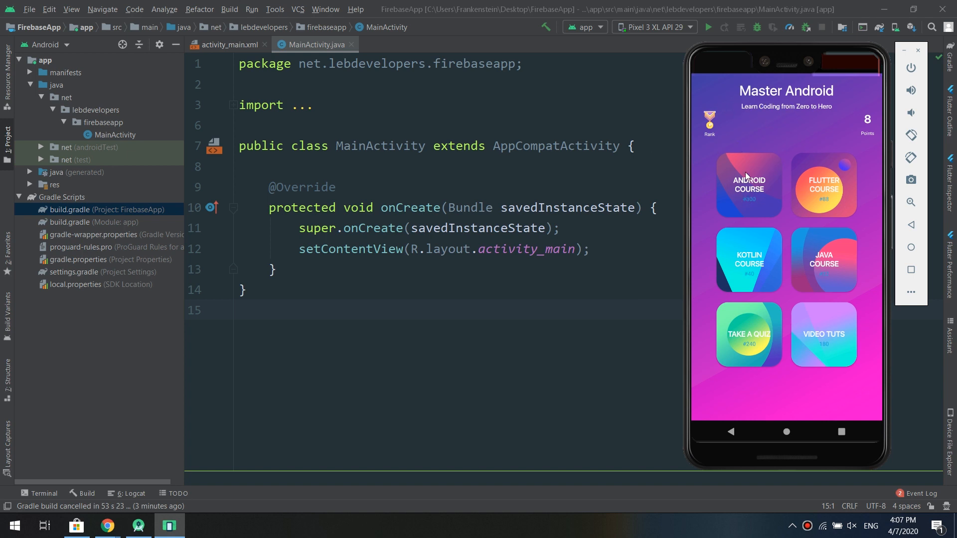
# Browse the demo app's Android course chapters and view a lesson document in the emulator.
pyautogui.click(765, 166)
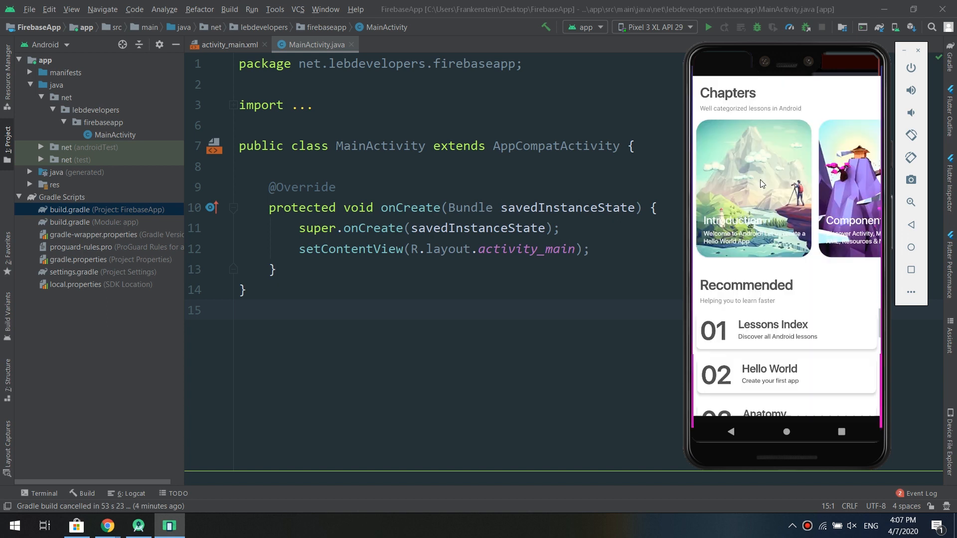
pyautogui.moveTo(860, 202); pyautogui.dragTo(717, 205)
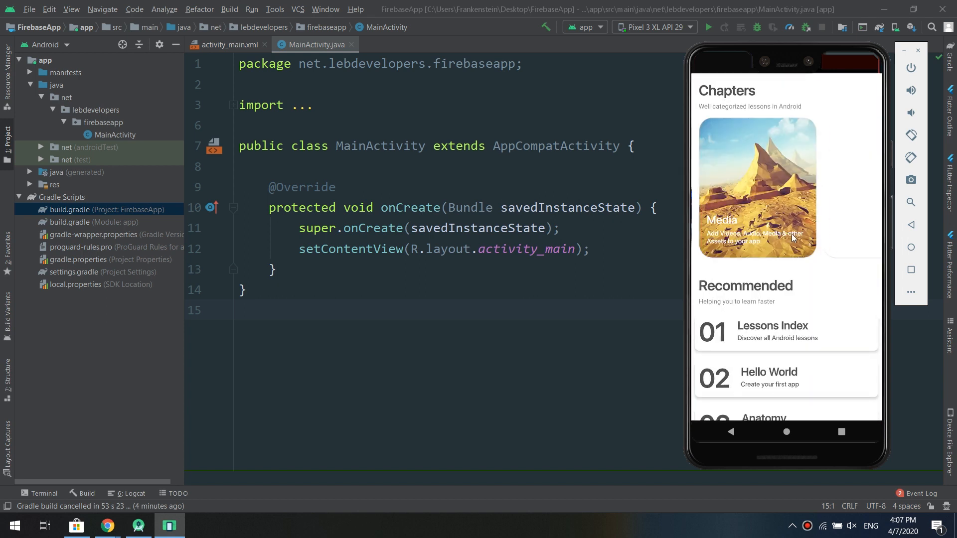
pyautogui.moveTo(860, 209); pyautogui.dragTo(717, 217)
pyautogui.moveTo(811, 224)
pyautogui.mouseDown()
pyautogui.moveTo(879, 207)
pyautogui.moveTo(773, 208)
pyautogui.mouseUp()
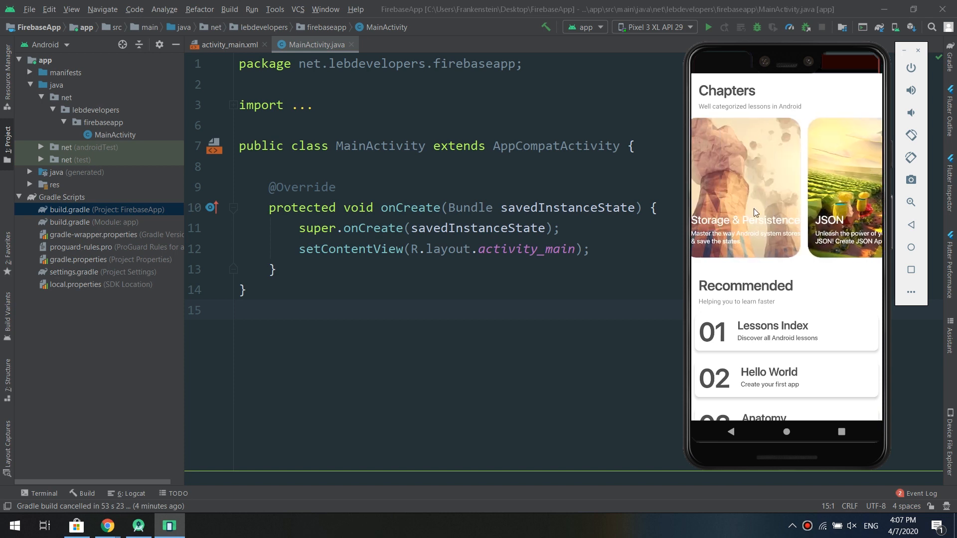
pyautogui.click(761, 252)
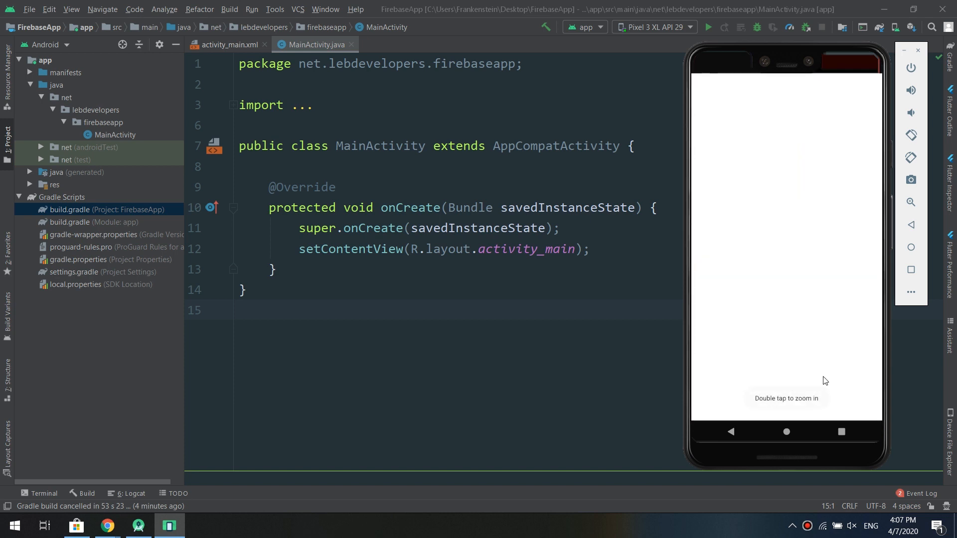
pyautogui.moveTo(866, 177); pyautogui.dragTo(867, 346)
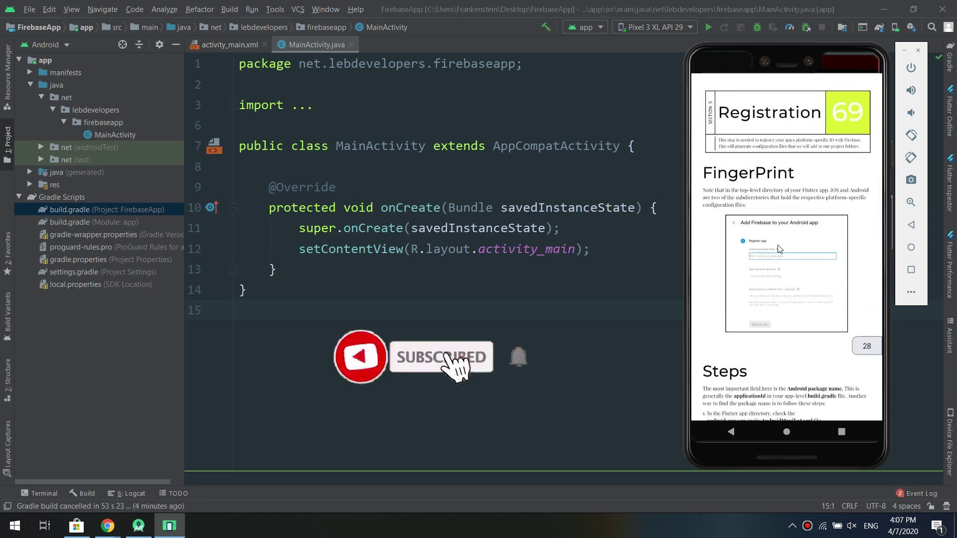
pyautogui.scroll(5, 777, 249)
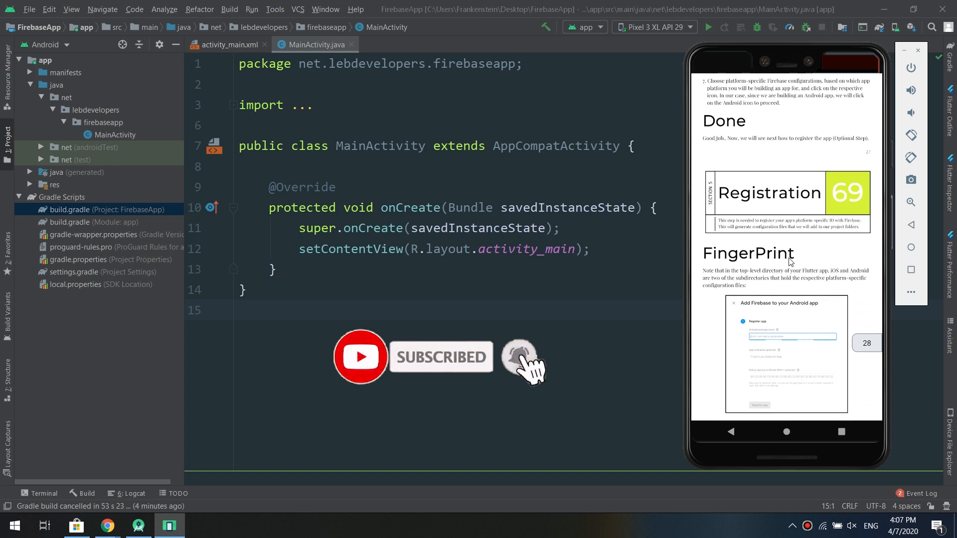
pyautogui.scroll(5, 781, 254)
pyautogui.scroll(-3, 786, 268)
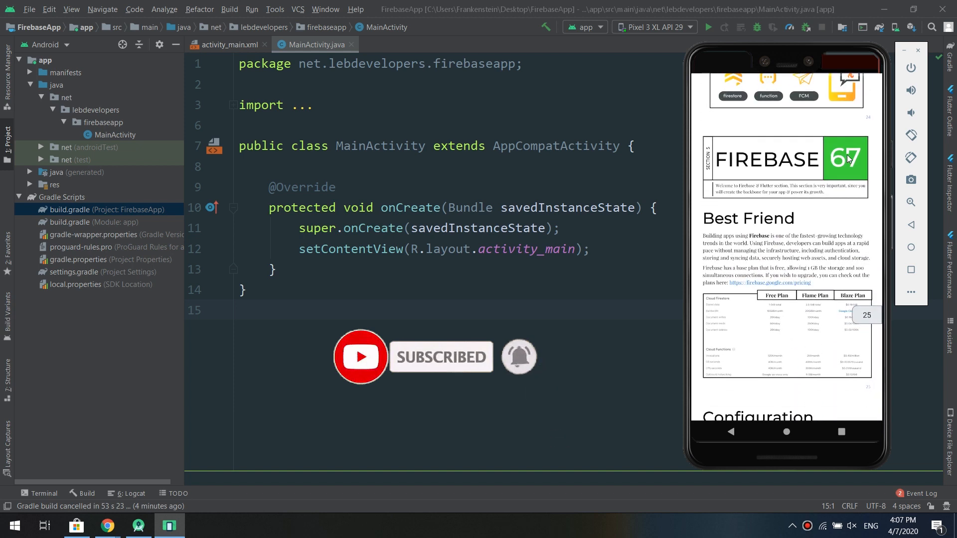
pyautogui.scroll(5, 793, 221)
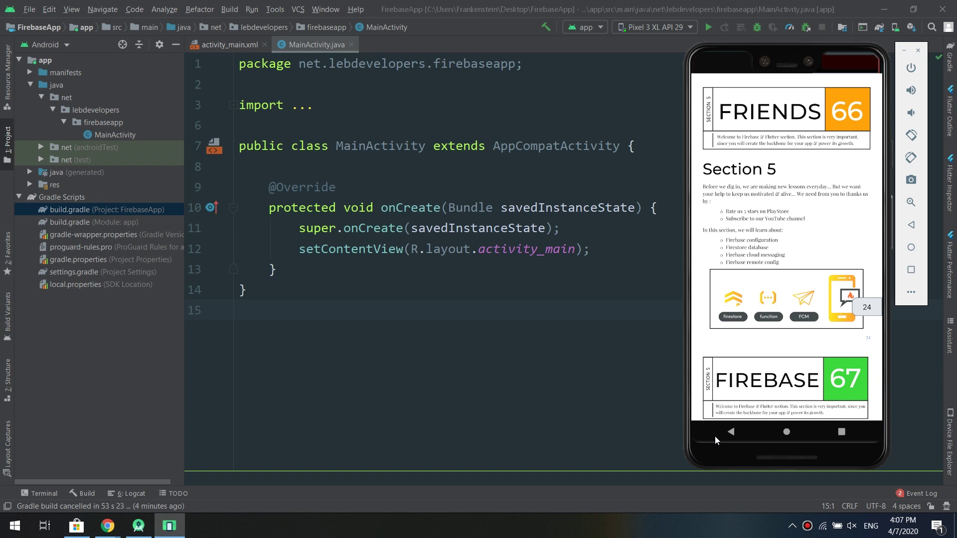
# Return to the Master Android home screen and switch away from the emulator to the code.
pyautogui.click(729, 432)
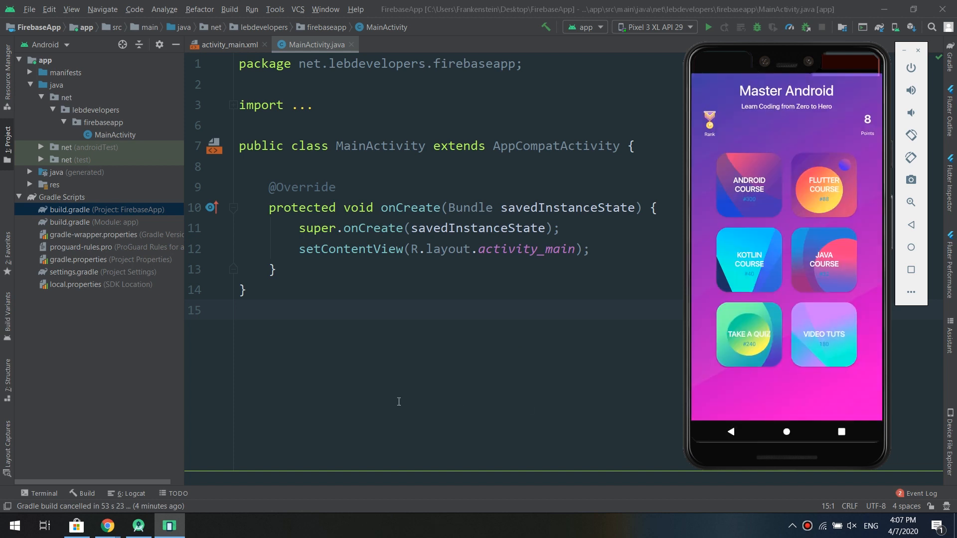
pyautogui.hotkey('alt', 'Tab')
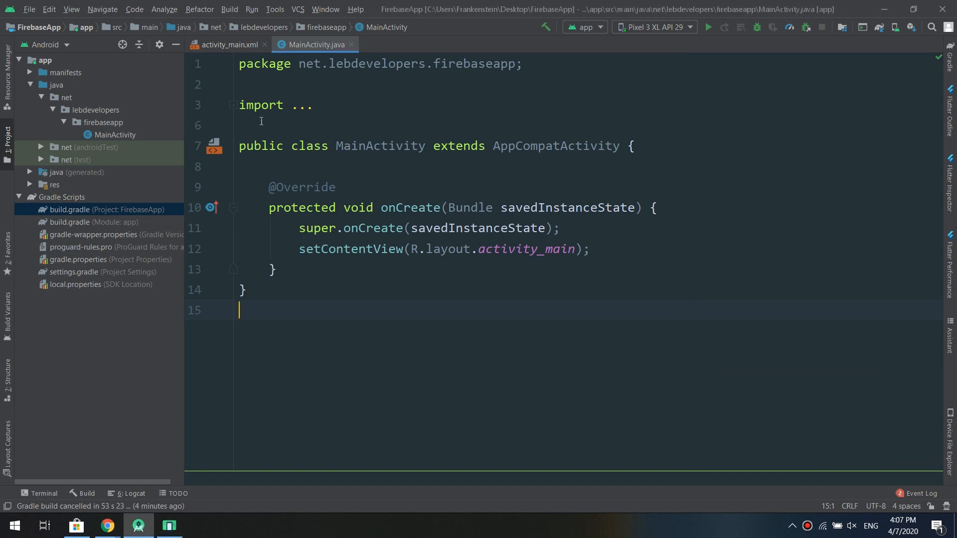
# Declare <uses-permission android:name="android.permission.INTERNET"/> above <application> in AndroidManifest.xml.
pyautogui.doubleClick(78, 71)
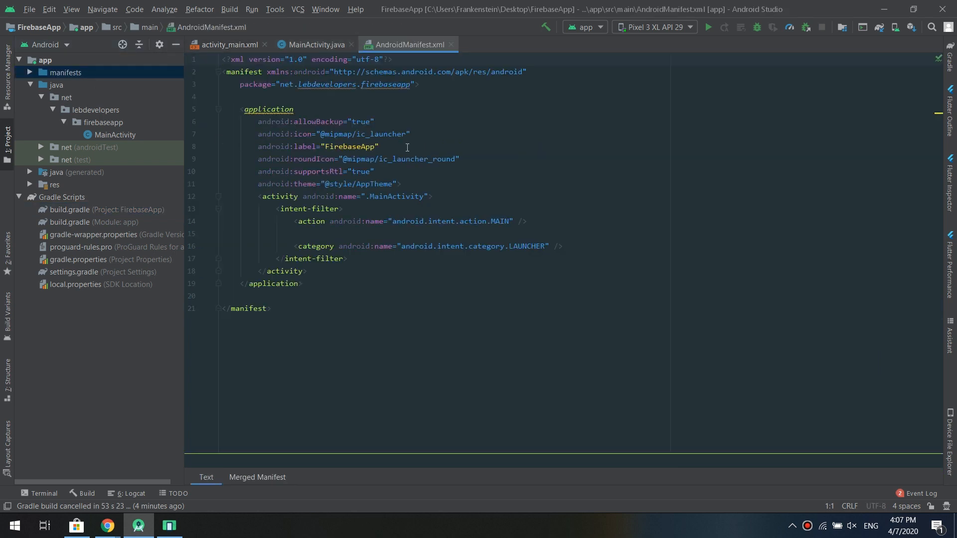
pyautogui.scroll(2, 406, 147)
pyautogui.scroll(1, 449, 152)
pyautogui.scroll(1, 449, 153)
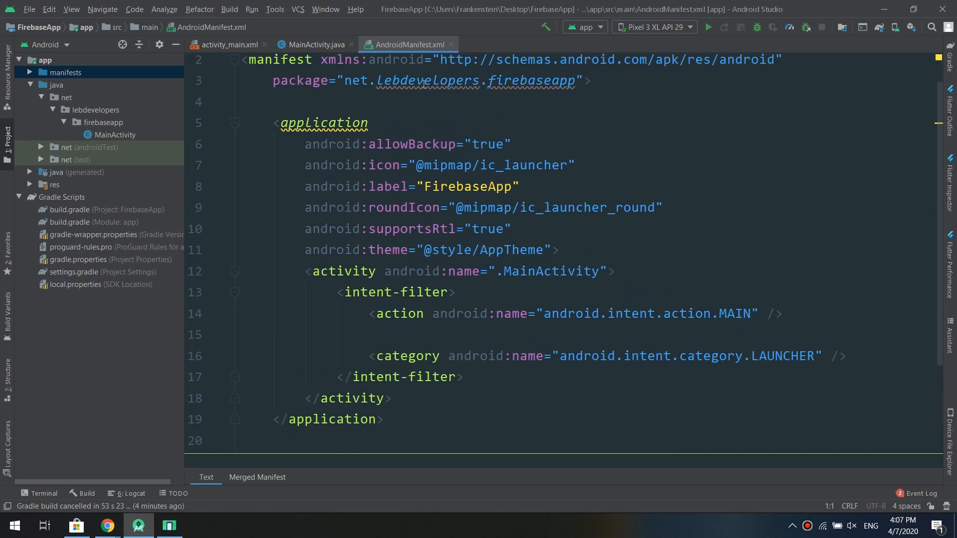
pyautogui.scroll(1, 441, 105)
pyautogui.click(595, 121)
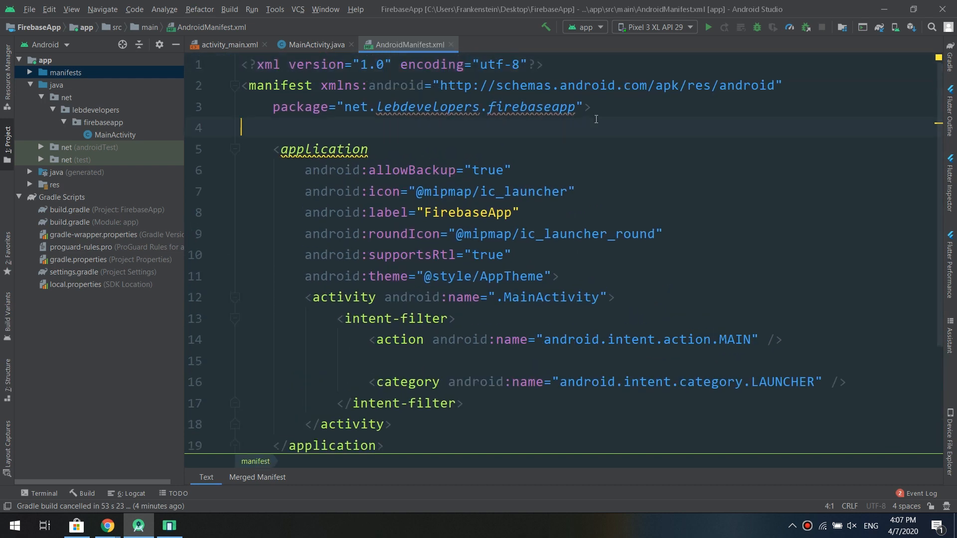
pyautogui.press('Return')
pyautogui.write('<')
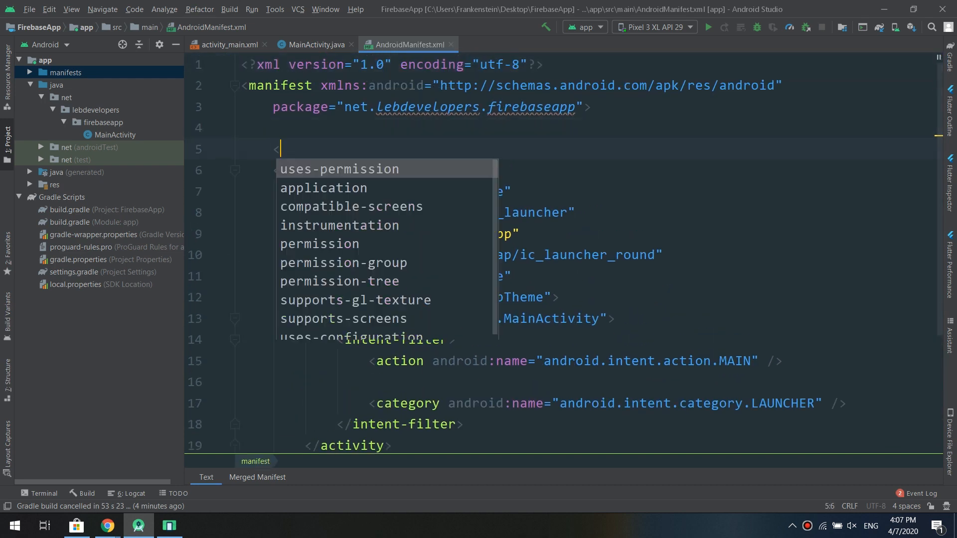
pyautogui.write('us')
pyautogui.press('Return')
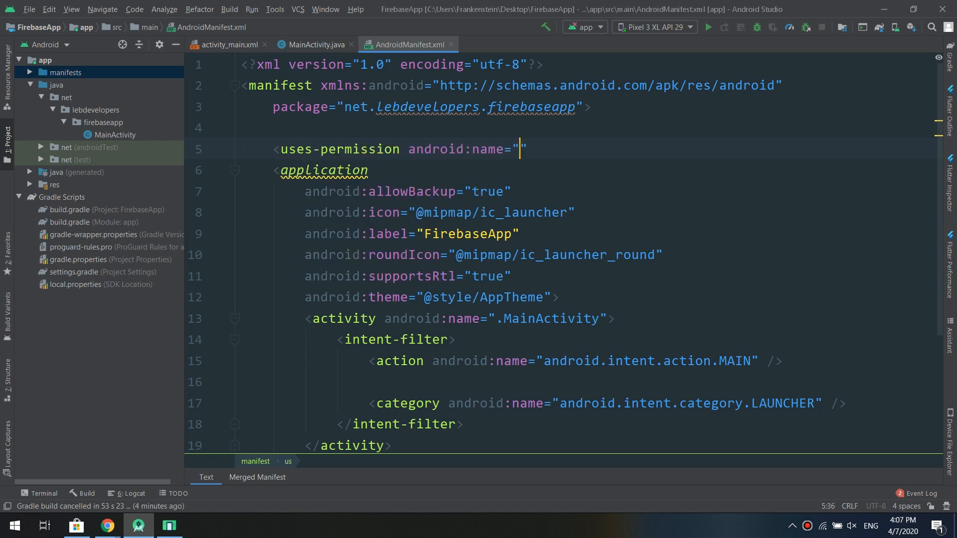
pyautogui.write('int')
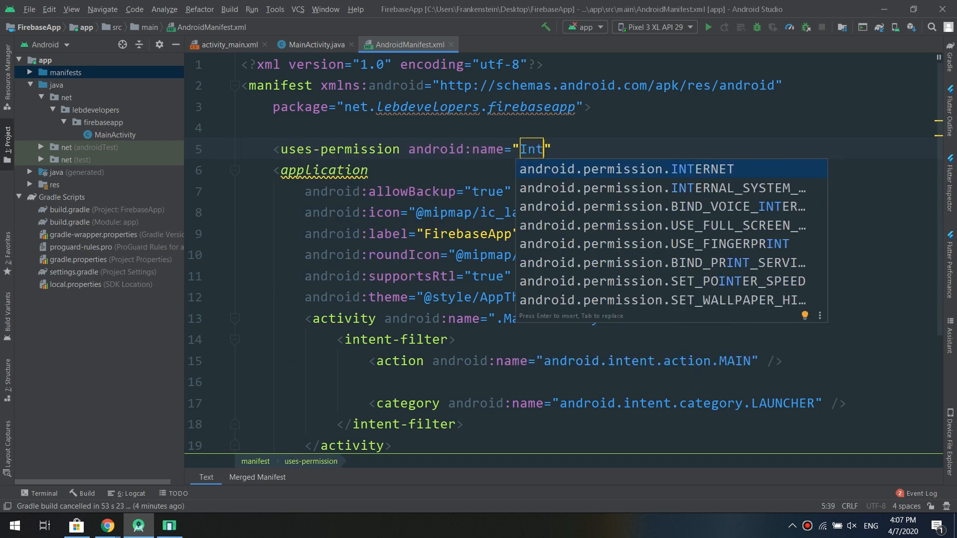
pyautogui.press('Return')
pyautogui.write('/>')
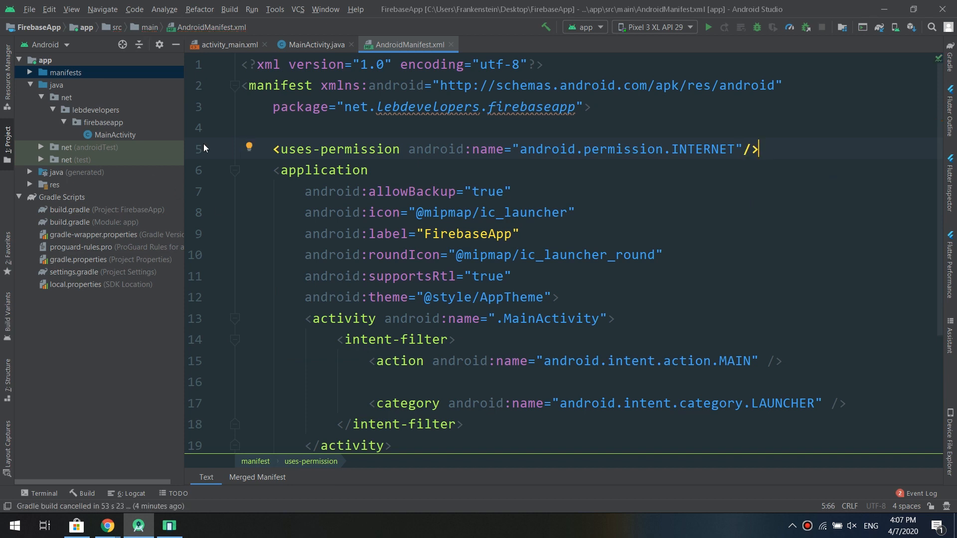
# Add the firebase-database 19.2.1 implementation line below firebase-analytics in build.gradle (app).
pyautogui.click(450, 45)
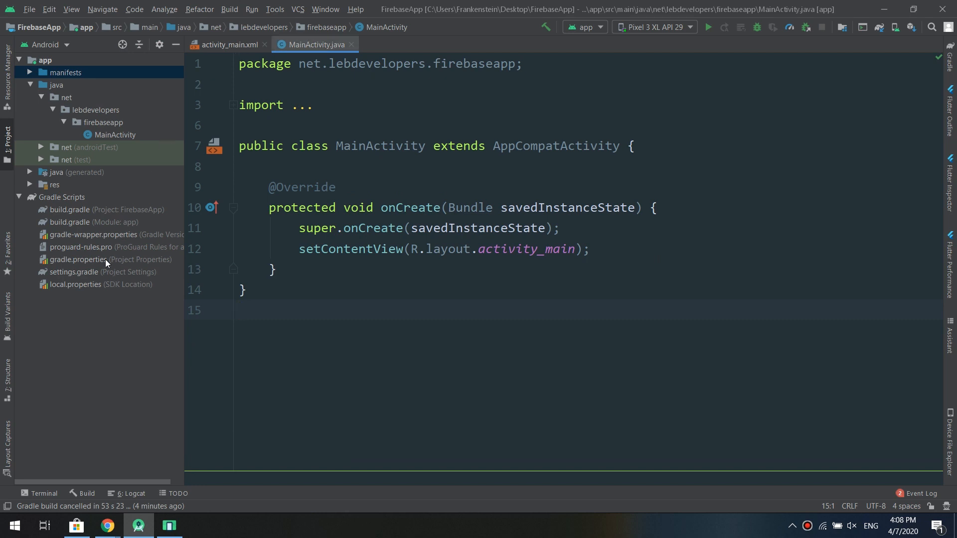
pyautogui.doubleClick(86, 221)
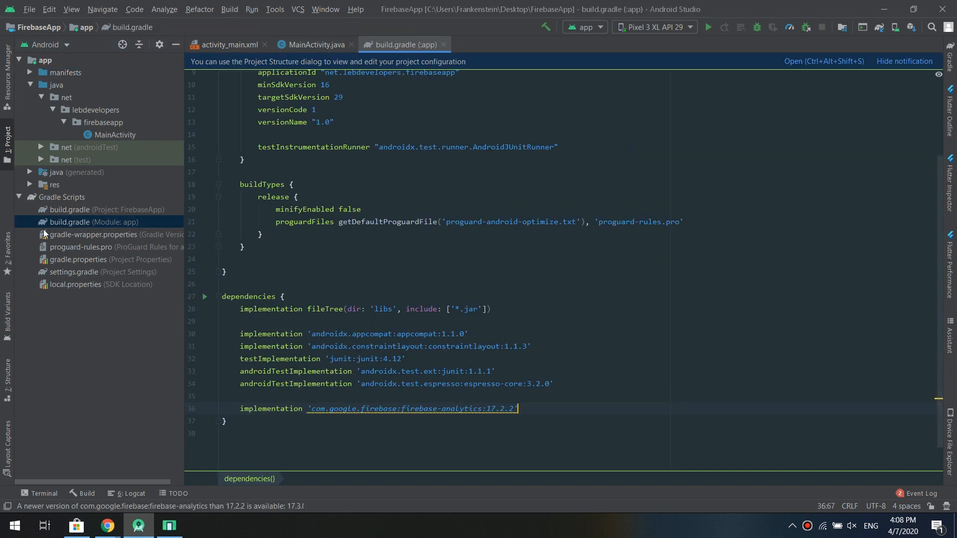
pyautogui.scroll(3, 671, 406)
pyautogui.scroll(3, 650, 397)
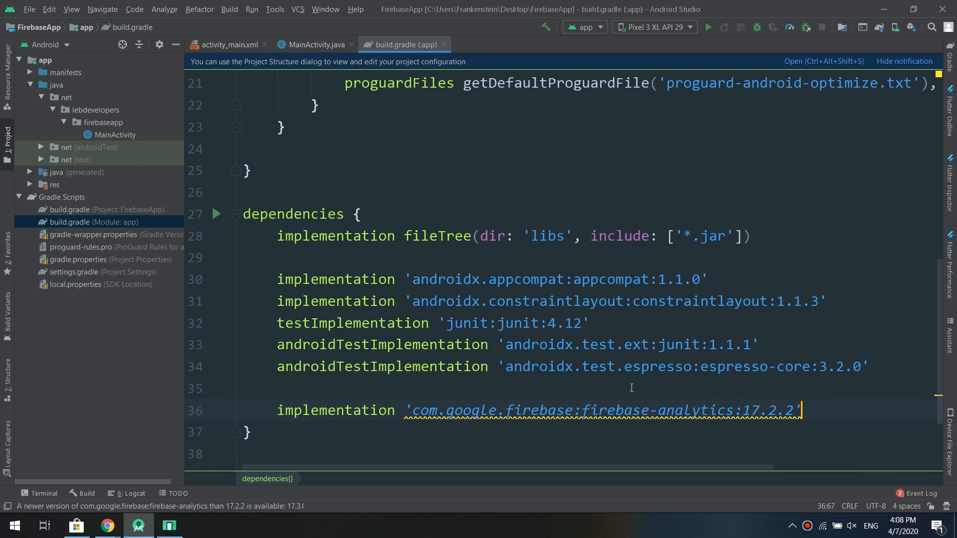
pyautogui.scroll(-3, 725, 305)
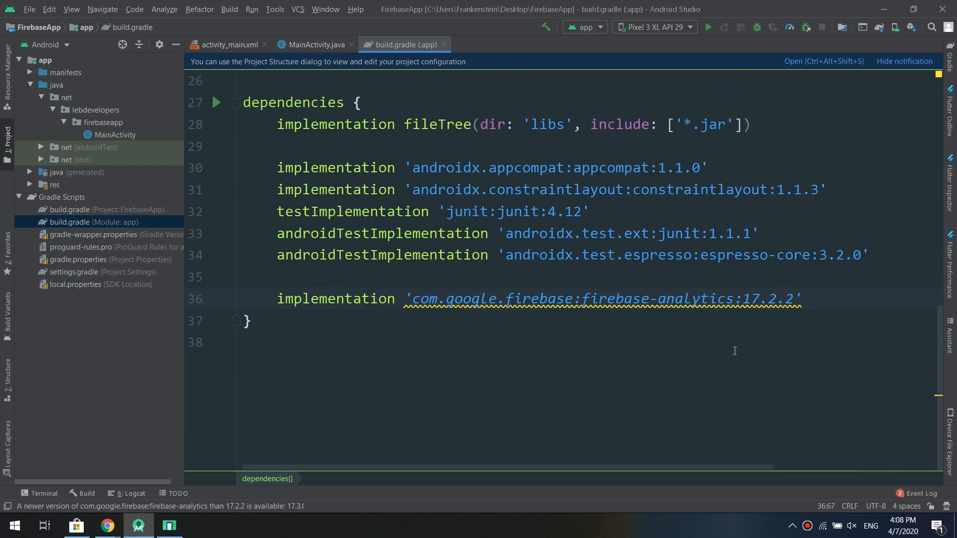
pyautogui.moveTo(732, 301)
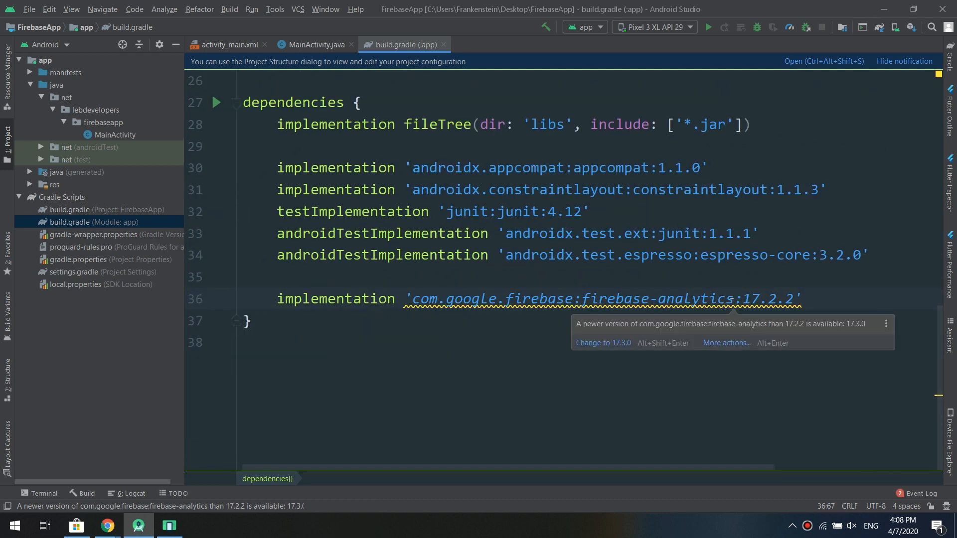
pyautogui.moveTo(794, 299); pyautogui.dragTo(769, 299)
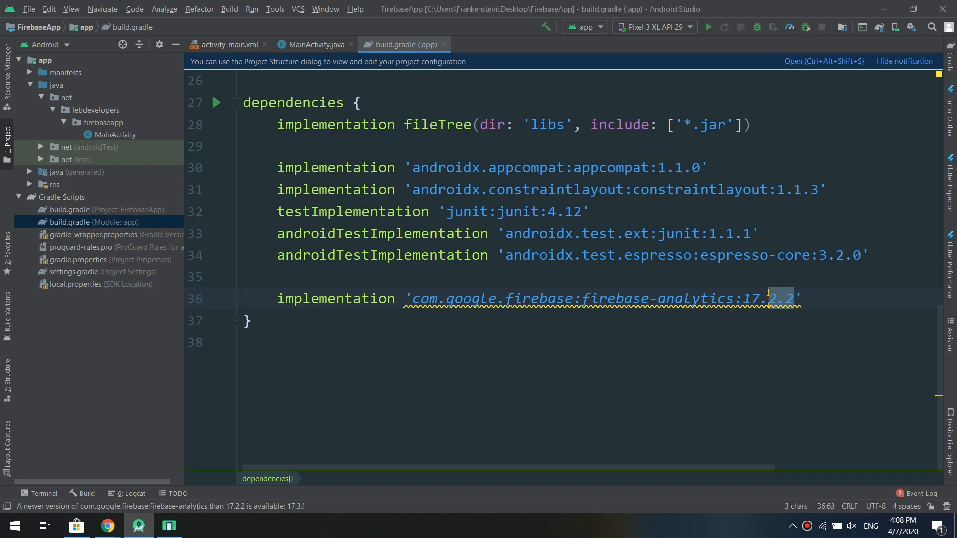
pyautogui.write('3.0')
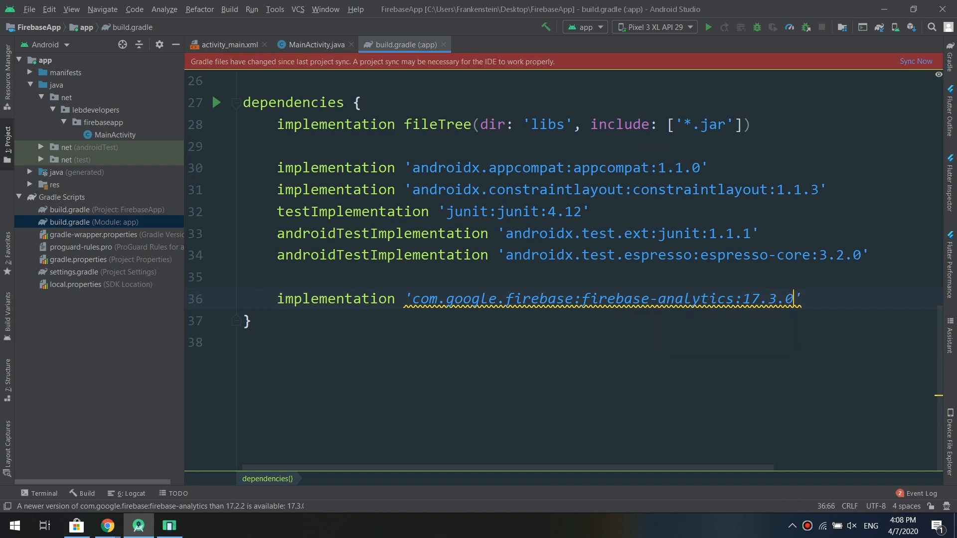
pyautogui.click(834, 295)
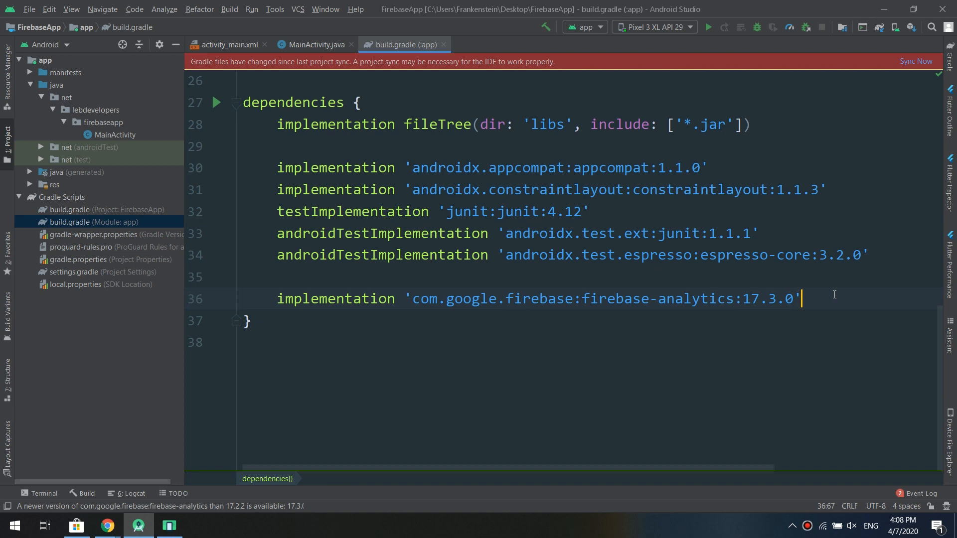
pyautogui.press('Return')
pyautogui.write('implem')
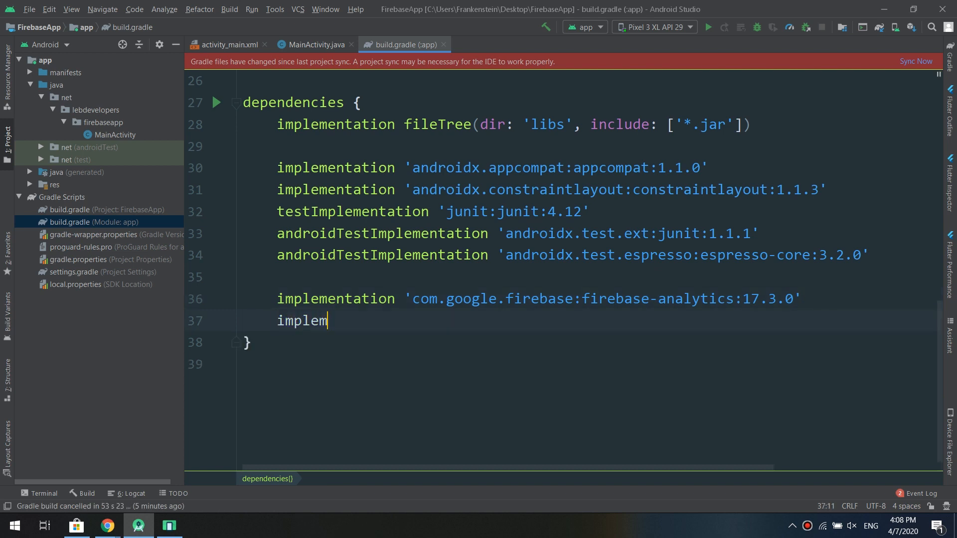
pyautogui.press('BackSpace')
pyautogui.hotkey('ctrl', 'space')
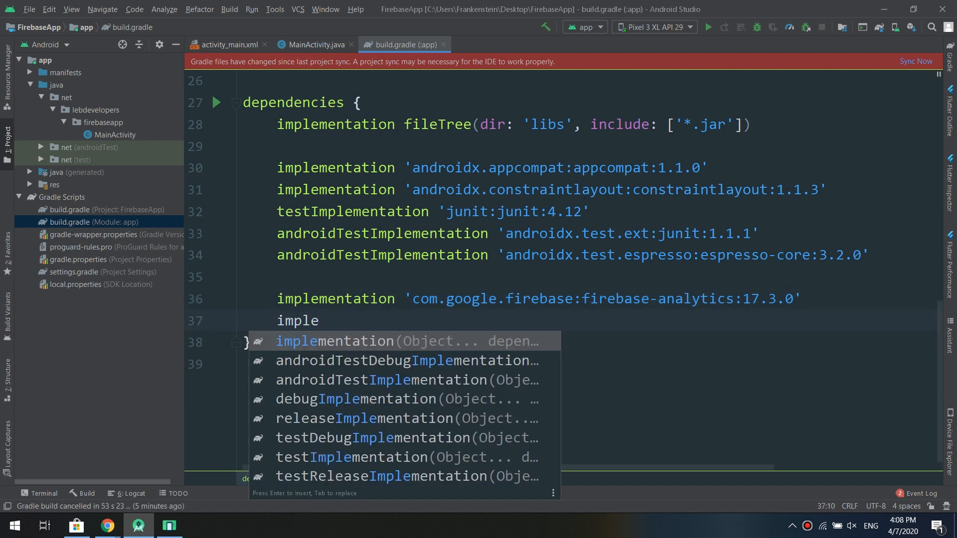
pyautogui.press('Escape')
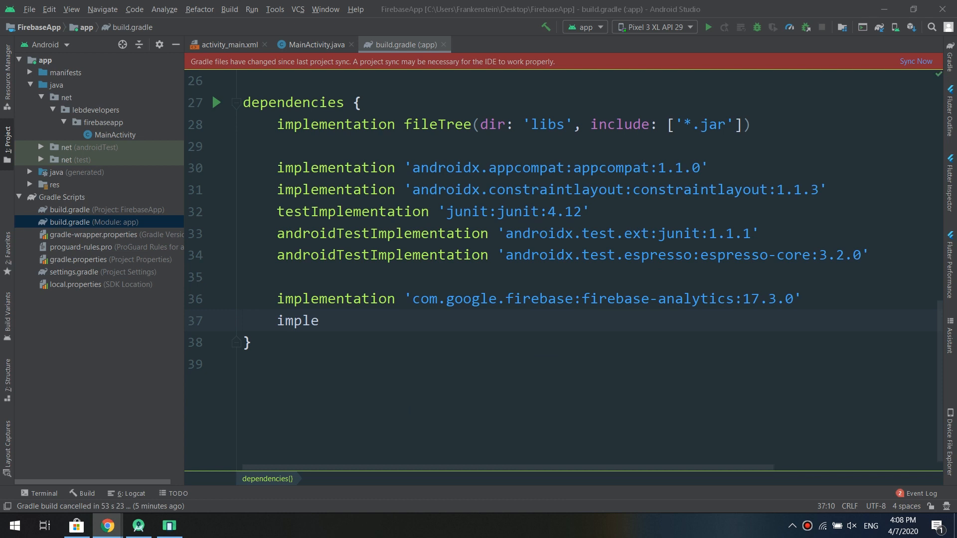
pyautogui.doubleClick(297, 321)
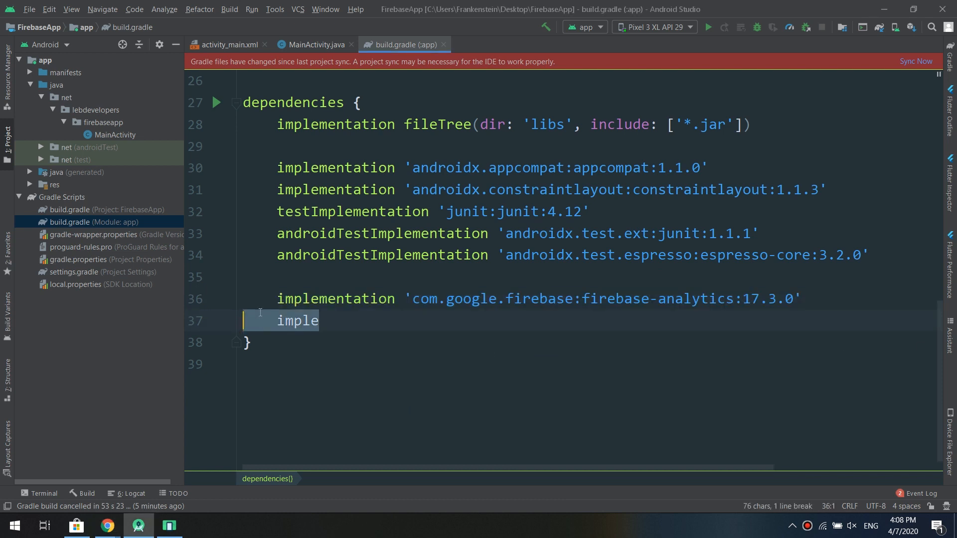
pyautogui.write("implementation 'com.google.firebase:firebase-database:19.2.1'")
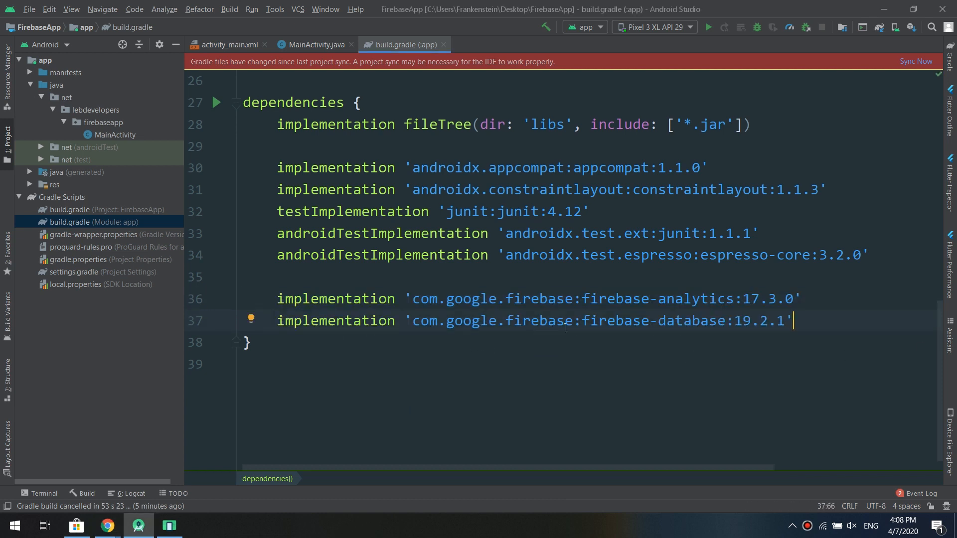
pyautogui.moveTo(791, 321); pyautogui.dragTo(590, 321)
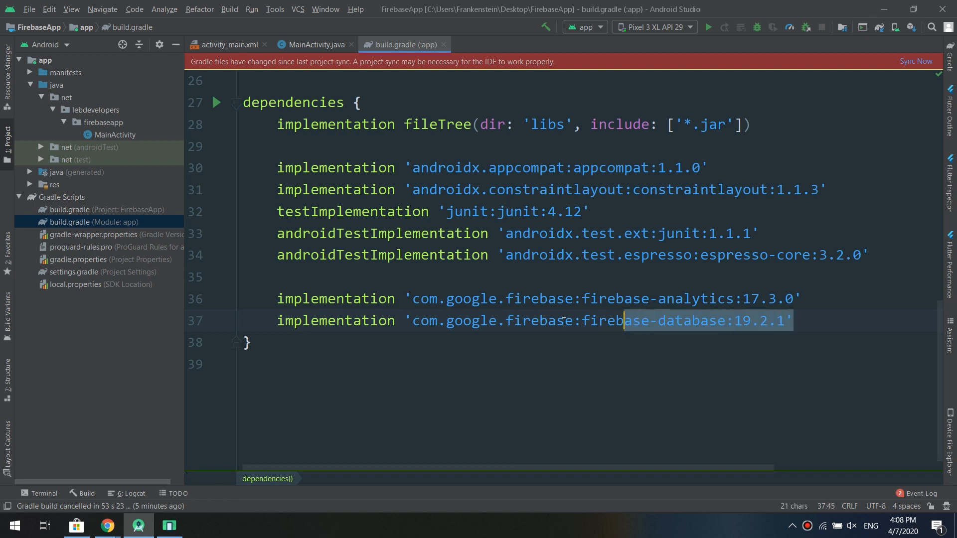
# Comment the analytics and database dependency lines, then sync the project with Gradle.
pyautogui.click(817, 298)
pyautogui.press('Return')
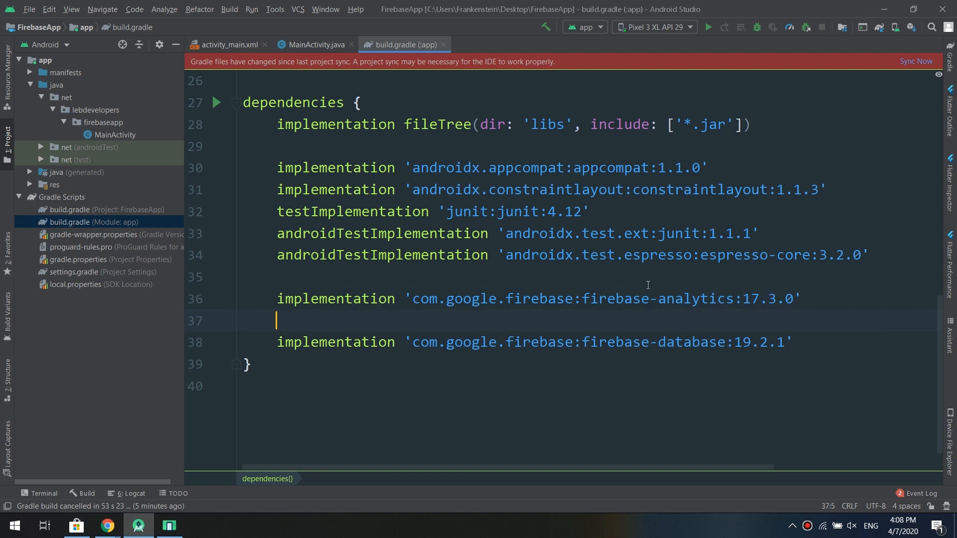
pyautogui.press('Up')
pyautogui.press('Return')
pyautogui.press('Up')
pyautogui.write('// F')
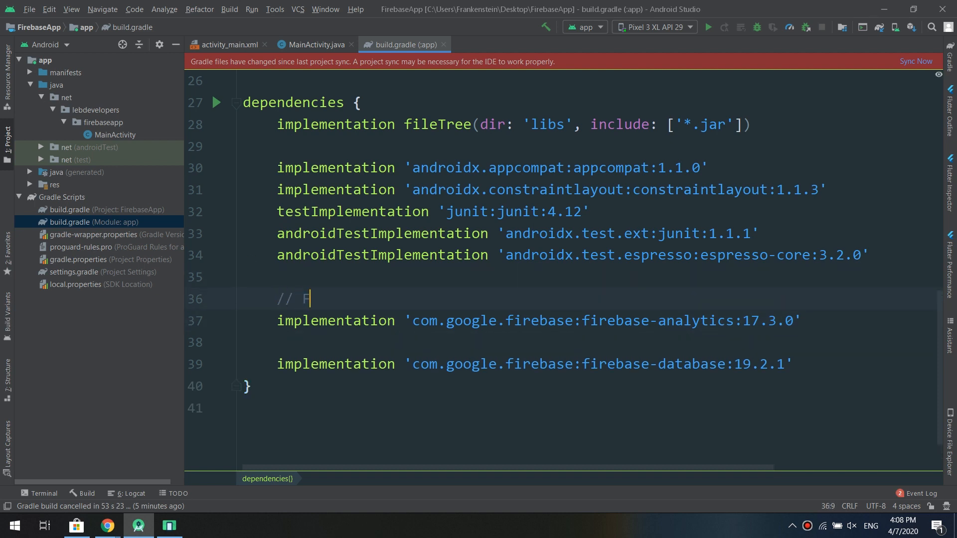
pyautogui.write('or FIre')
pyautogui.write('base')
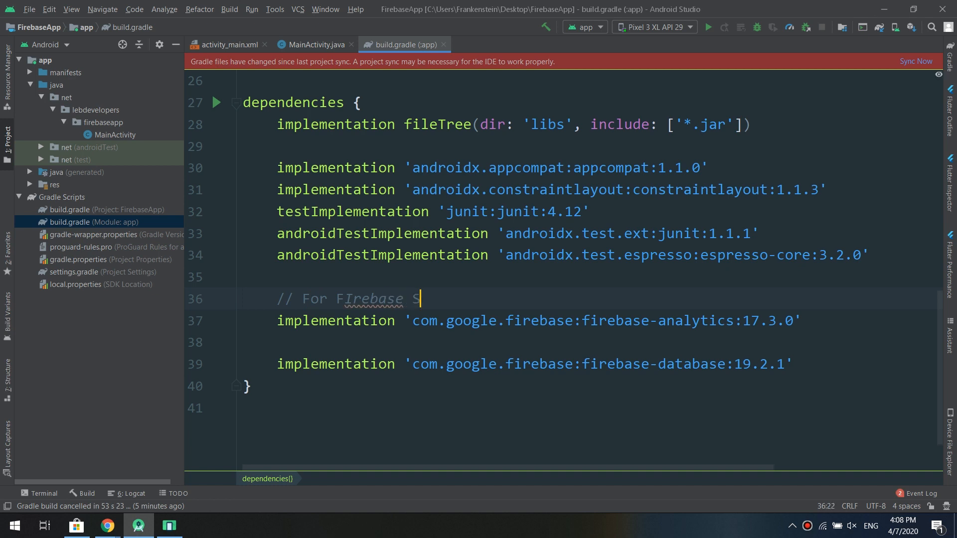
pyautogui.write(' SDK and Ana')
pyautogui.write('lytics')
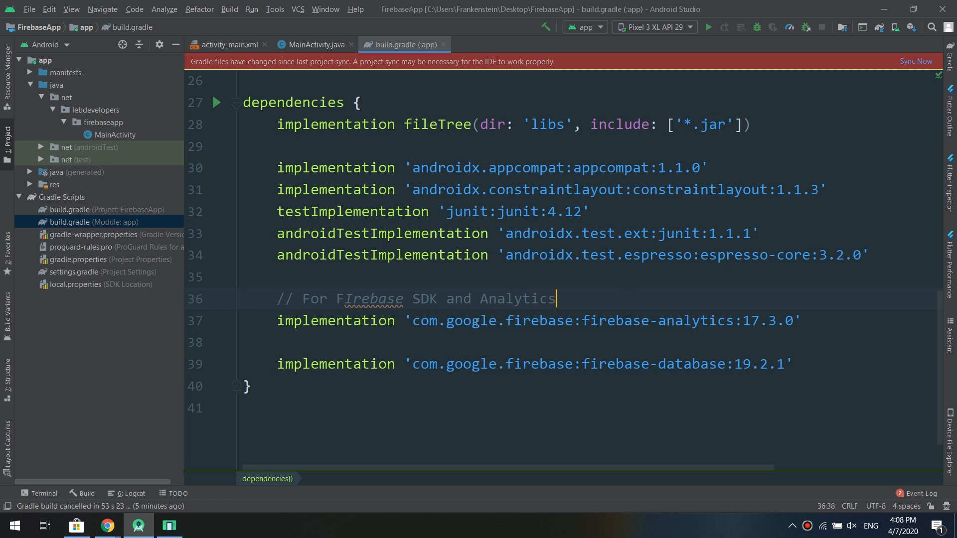
pyautogui.click(443, 343)
pyautogui.press('Return')
pyautogui.write('// ')
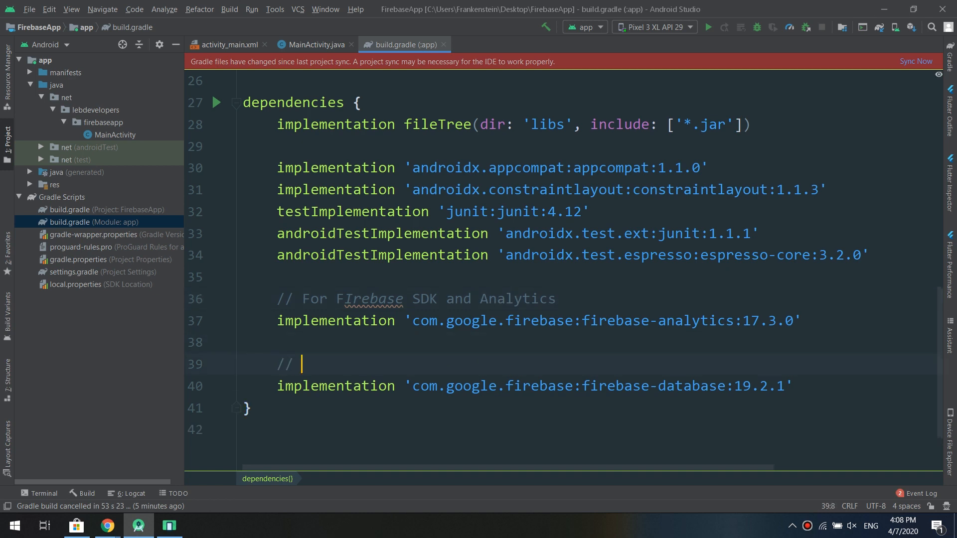
pyautogui.write('For Real ')
pyautogui.write('time dat')
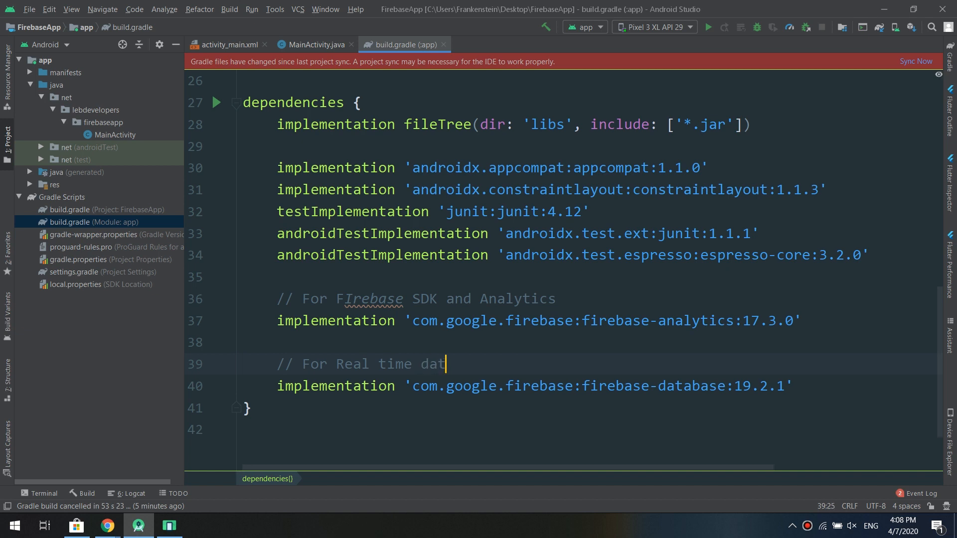
pyautogui.write('abase')
pyautogui.click(914, 62)
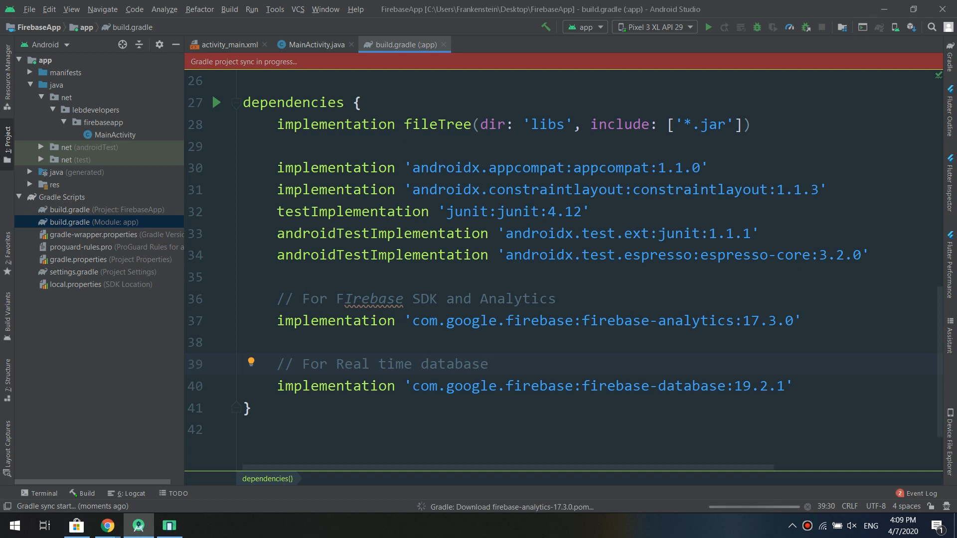
# Close build.gradle and add a 'Write Message to database:' comment after setContentView in onCreate.
pyautogui.click(444, 45)
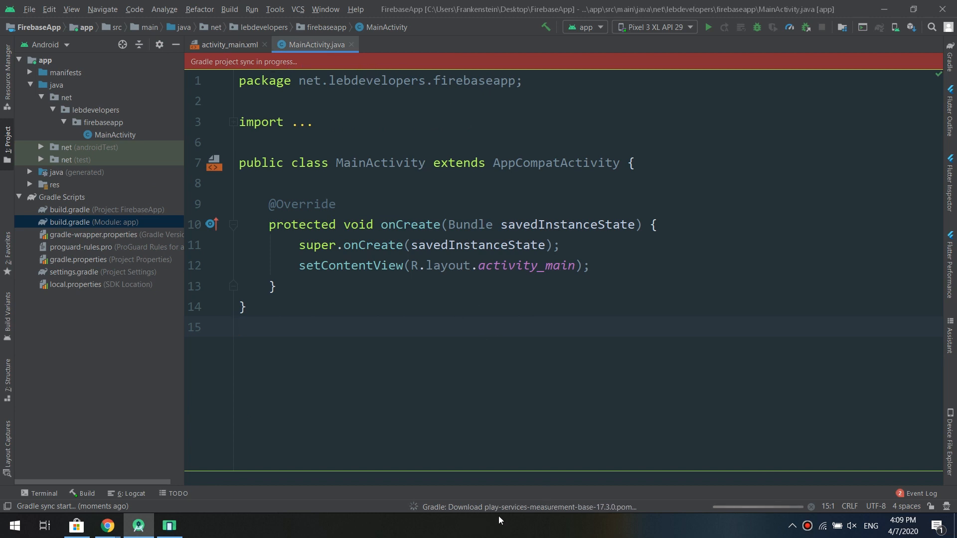
pyautogui.click(614, 266)
pyautogui.scroll(2, 615, 265)
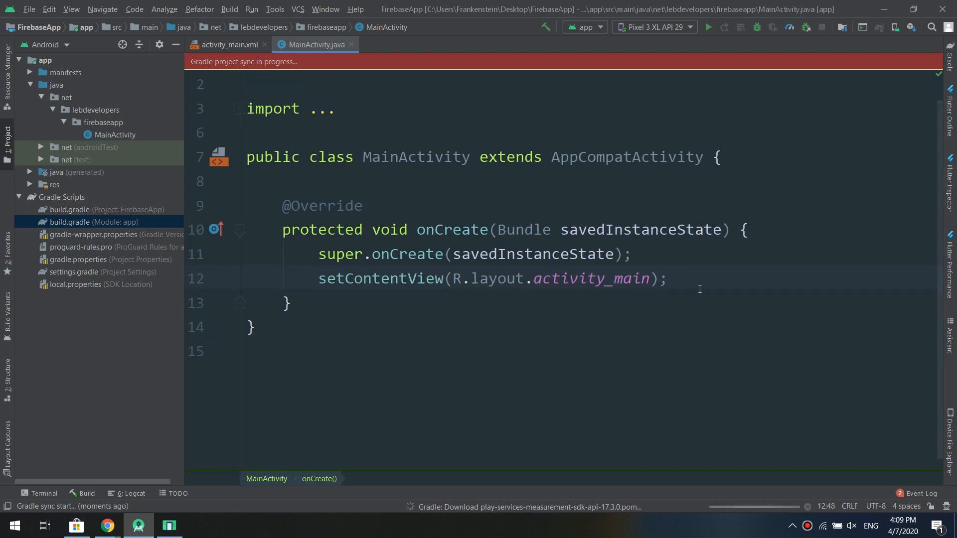
pyautogui.press('Return')
pyautogui.press('Return')
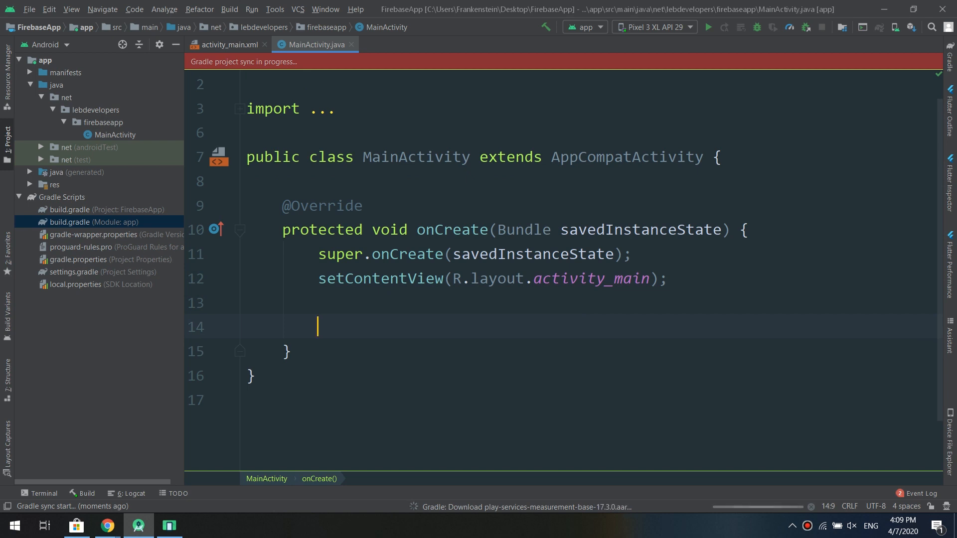
pyautogui.write('// Writ')
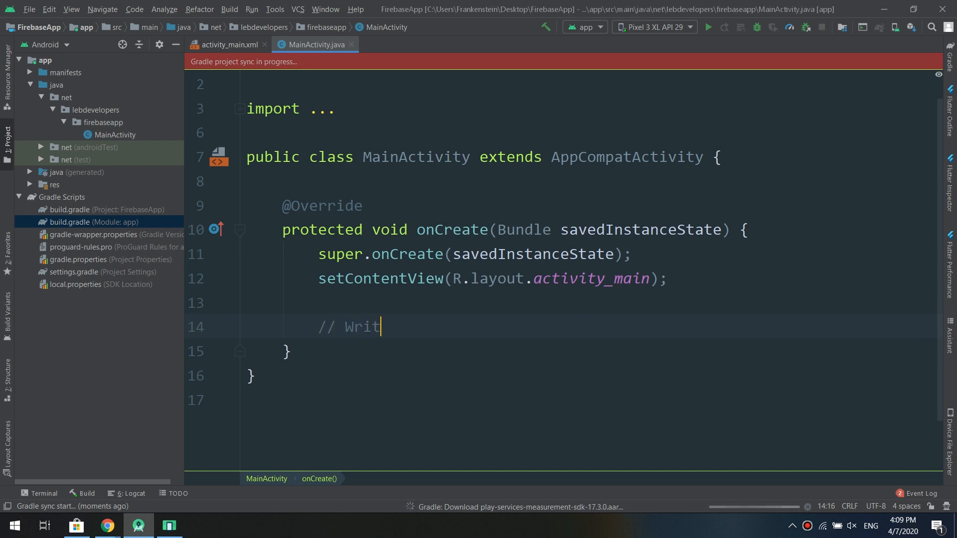
pyautogui.write('e Messa')
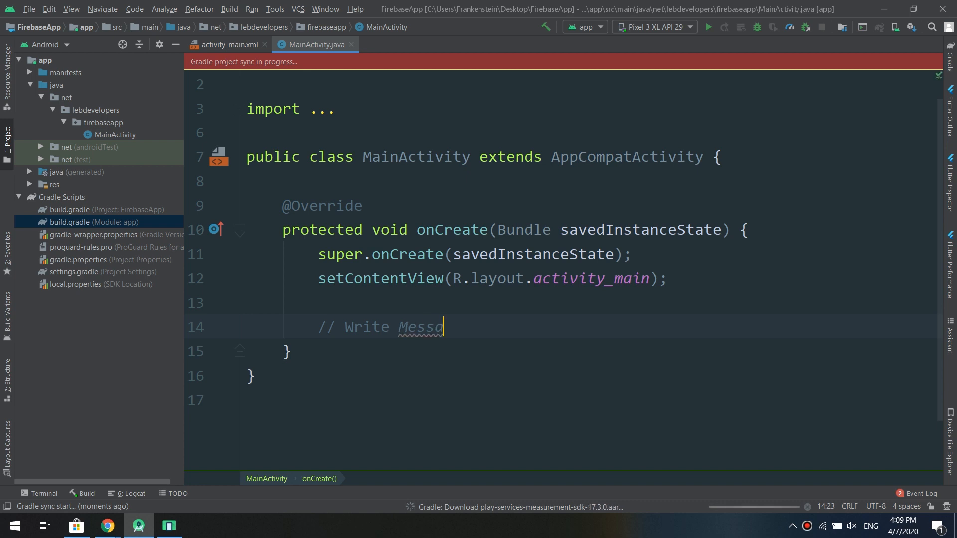
pyautogui.write('ge to database')
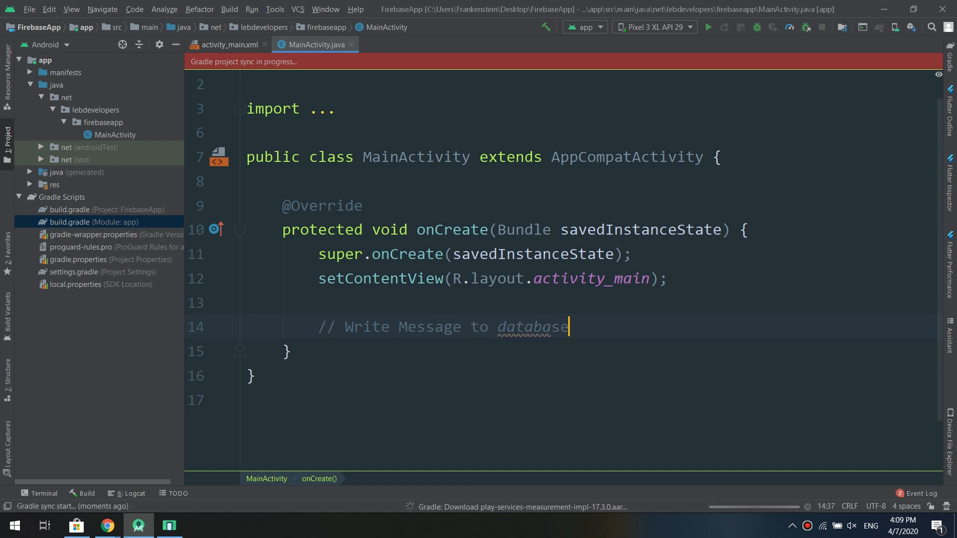
pyautogui.write(':')
pyautogui.press('Return')
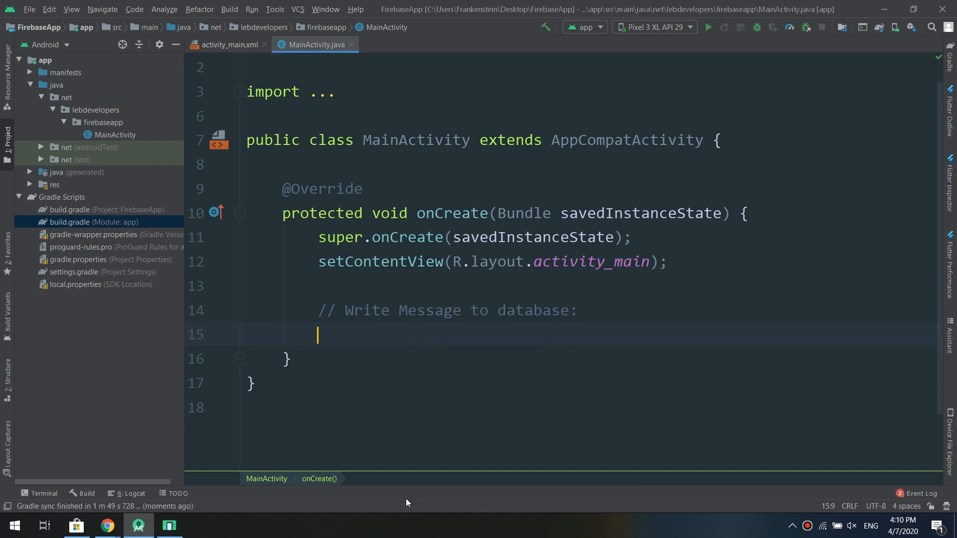
pyautogui.scroll(2, 505, 317)
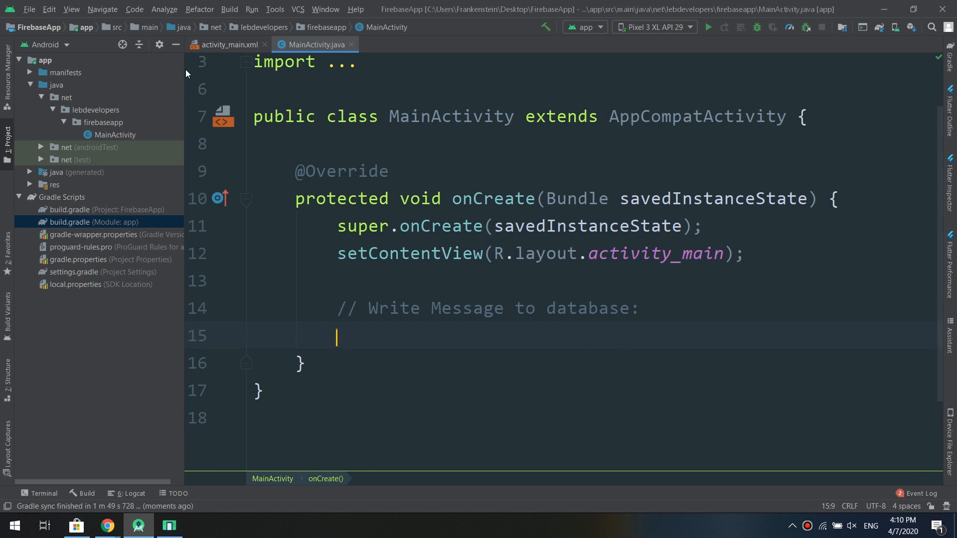
# Write FirebaseDatabase database = FirebaseDatabase.getInstance(); in onCreate.
pyautogui.click(173, 44)
pyautogui.scroll(-3, 410, 331)
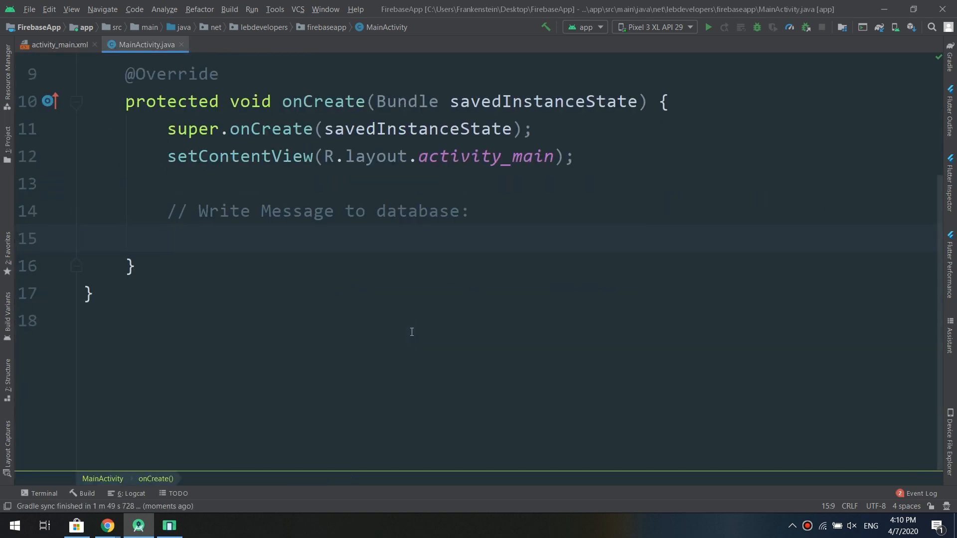
pyautogui.write('Fireb')
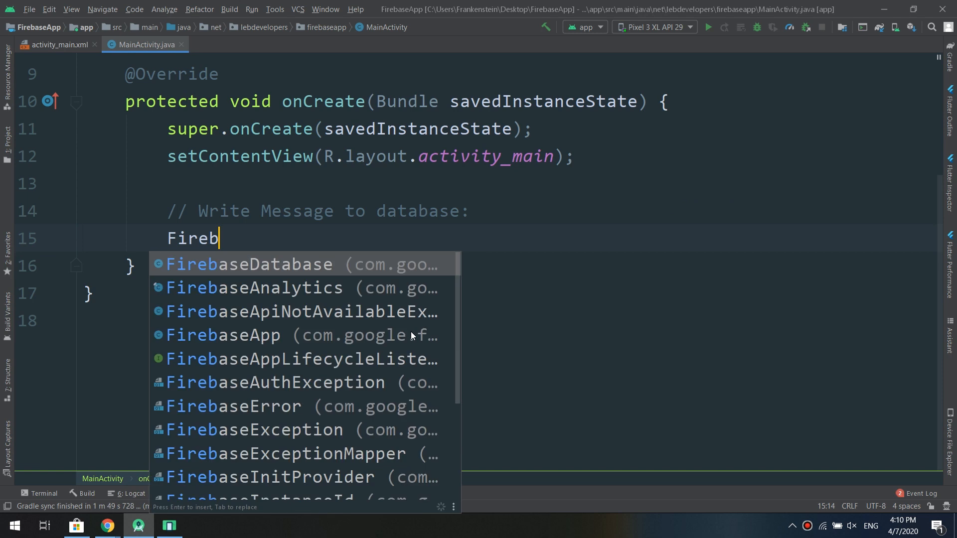
pyautogui.write('aseD')
pyautogui.press('Return')
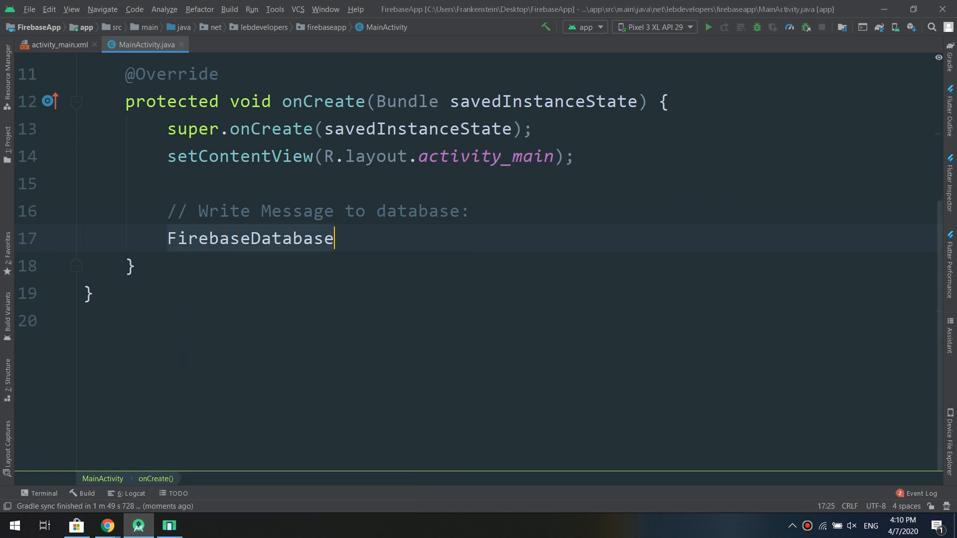
pyautogui.write(' database')
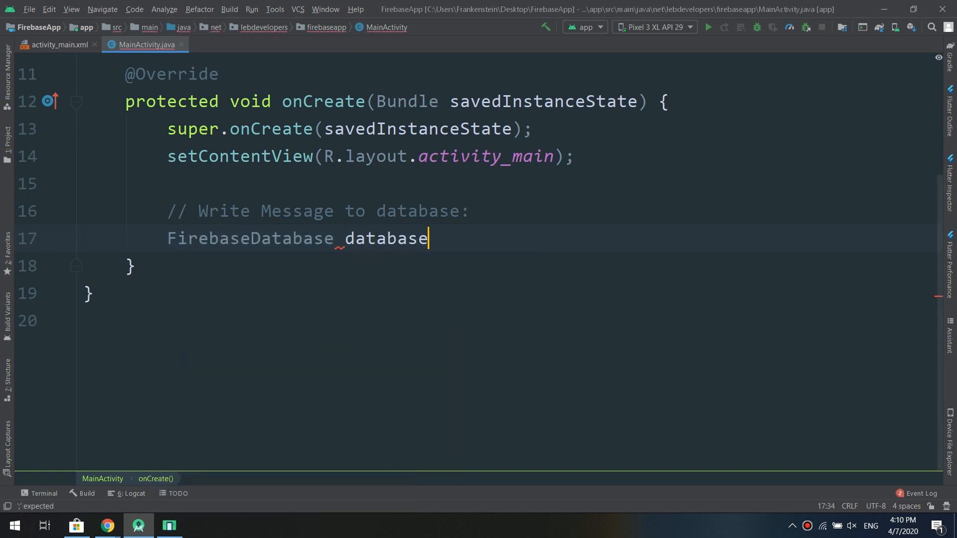
pyautogui.write(' = Fir')
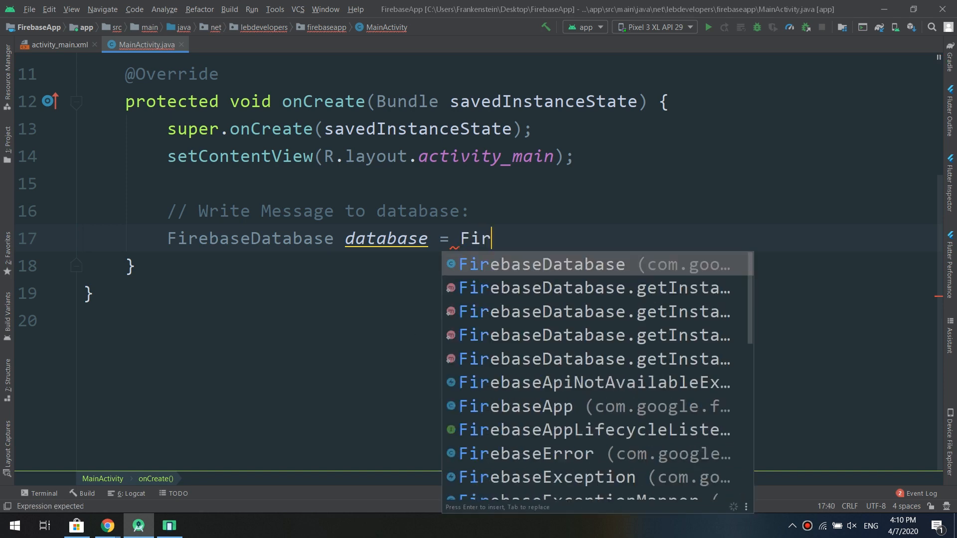
pyautogui.write('e')
pyautogui.press('Return')
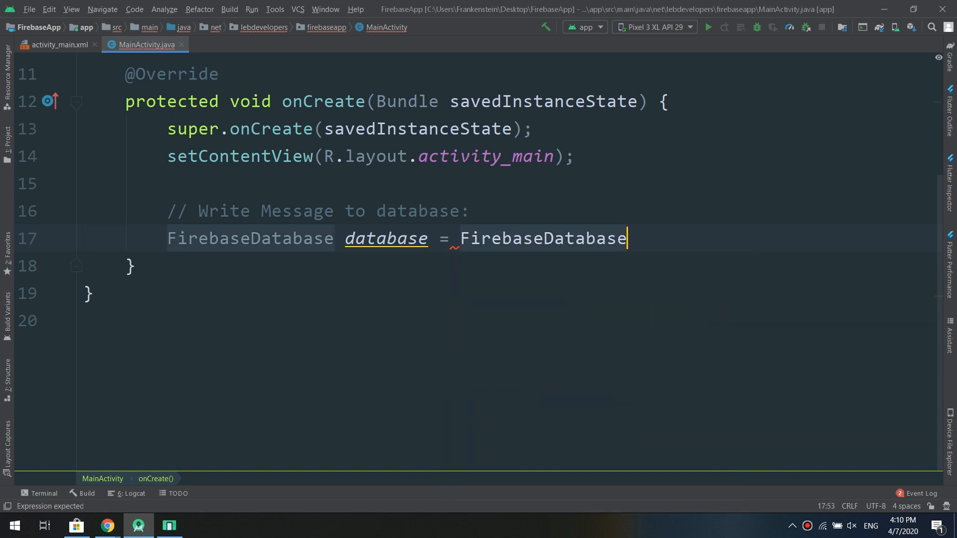
pyautogui.write('.get')
pyautogui.press('Return')
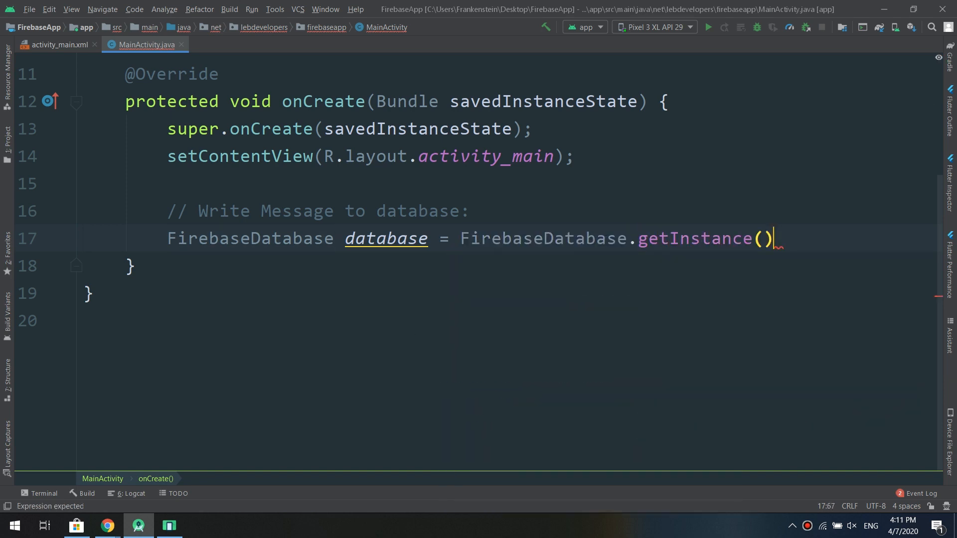
pyautogui.write(';')
pyautogui.press('Return')
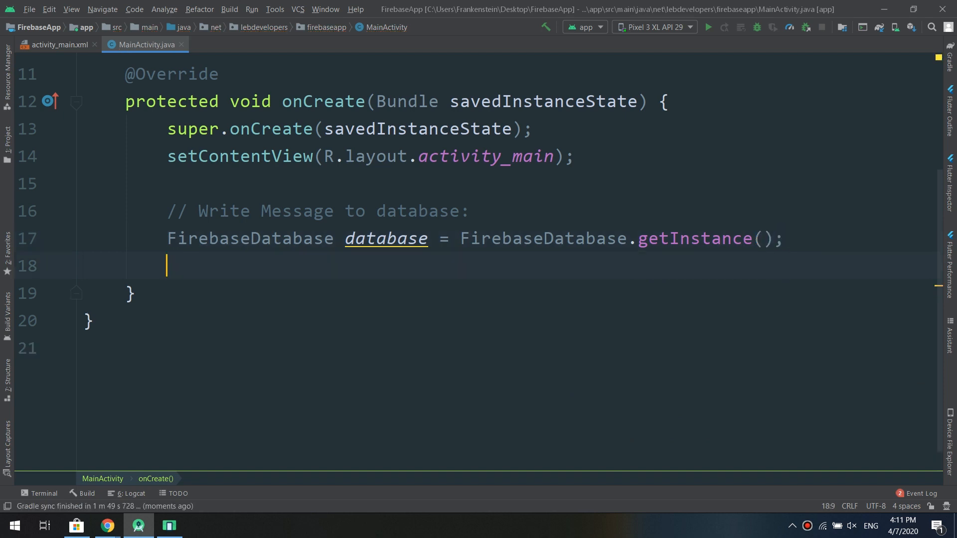
pyautogui.press('Return')
pyautogui.press('Return')
pyautogui.press('Return')
pyautogui.press('Up')
pyautogui.press('Up')
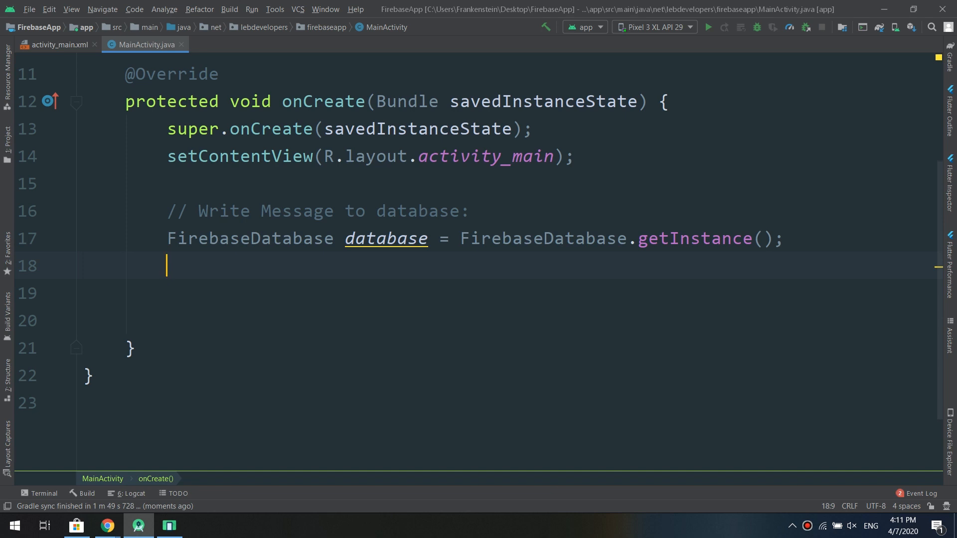
pyautogui.write('D')
pyautogui.write('ata')
# Write DatabaseReference myRef = database.getReference("message"); below it.
pyautogui.press('Down')
pyautogui.press('Down')
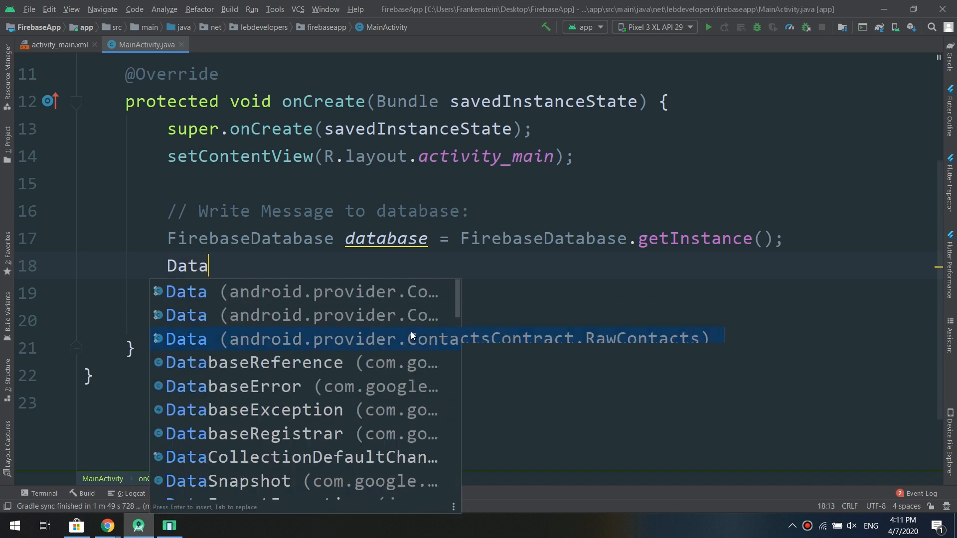
pyautogui.write('b')
pyautogui.press('Return')
pyautogui.write('ference f')
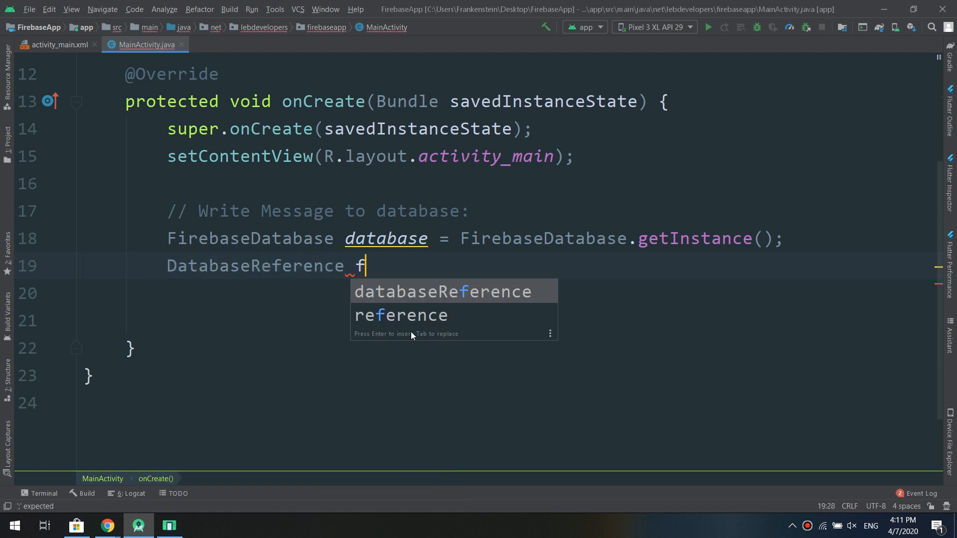
pyautogui.write('m')
pyautogui.press('BackSpace')
pyautogui.press('BackSpace')
pyautogui.write('myRe')
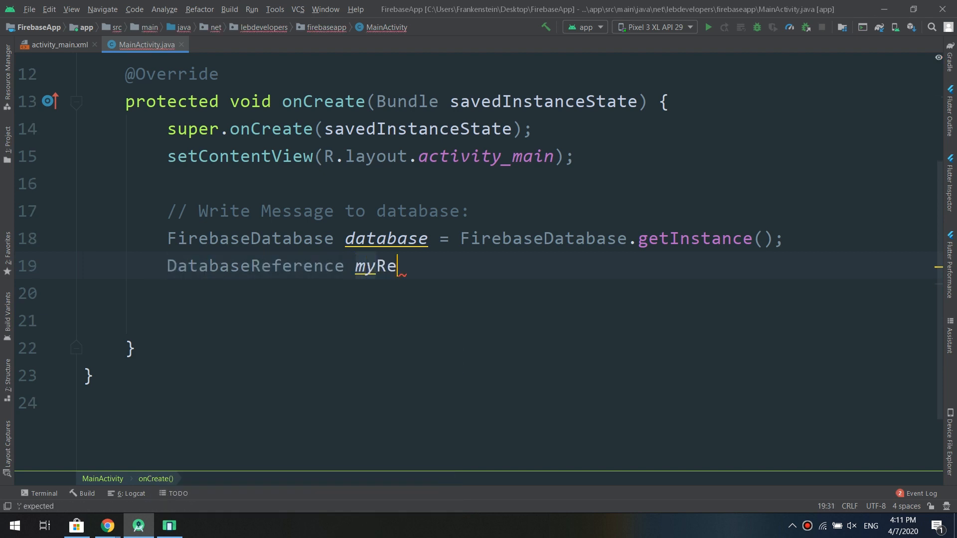
pyautogui.write('f = dat')
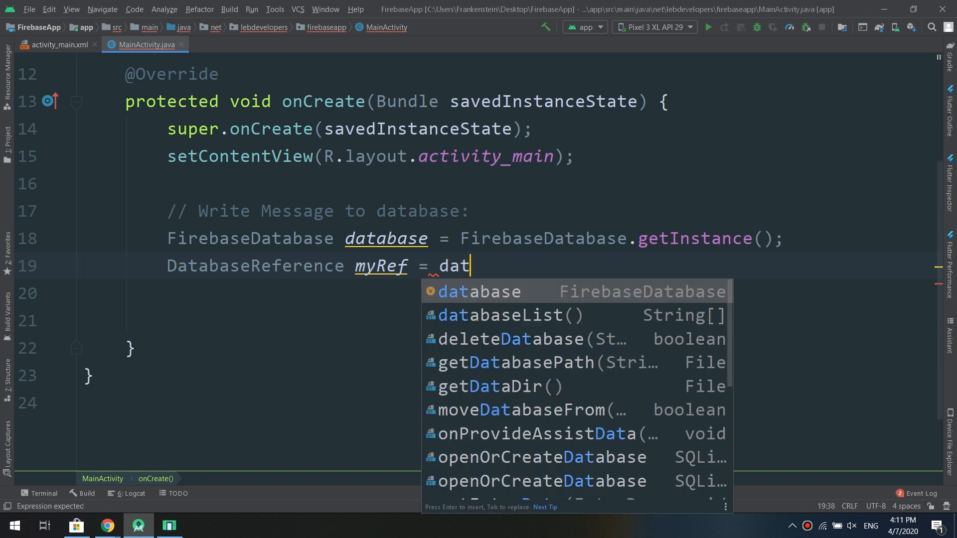
pyautogui.write('abase.g')
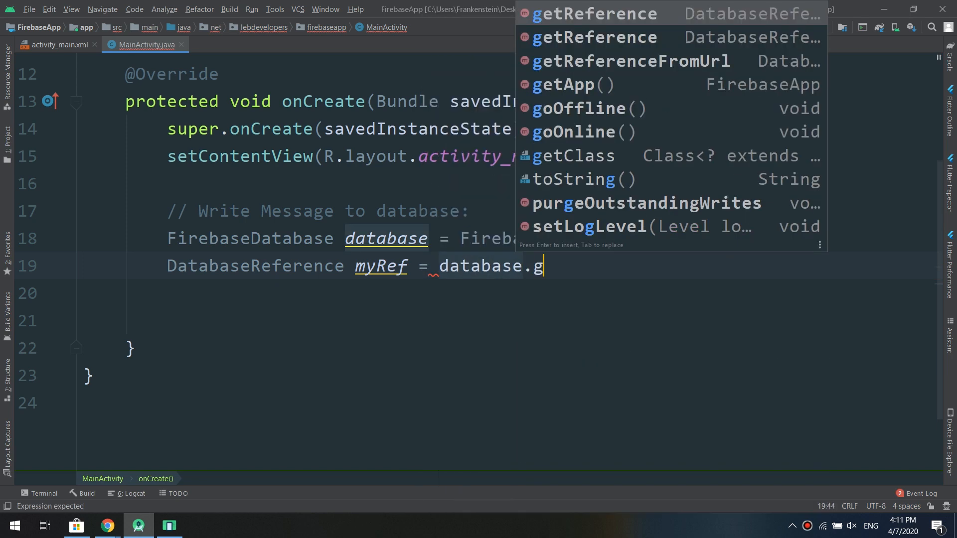
pyautogui.write('et')
pyautogui.press('Return')
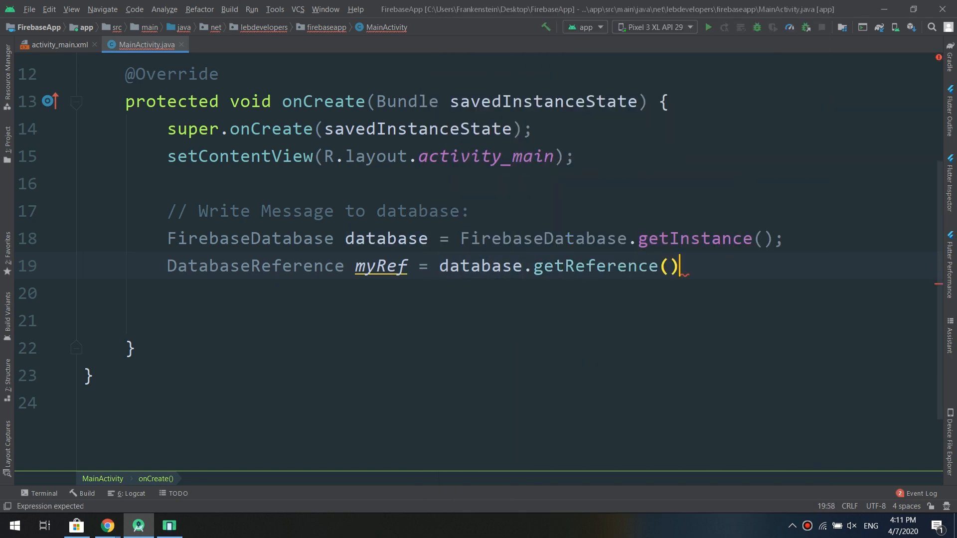
pyautogui.press('Left')
pyautogui.write('"messag')
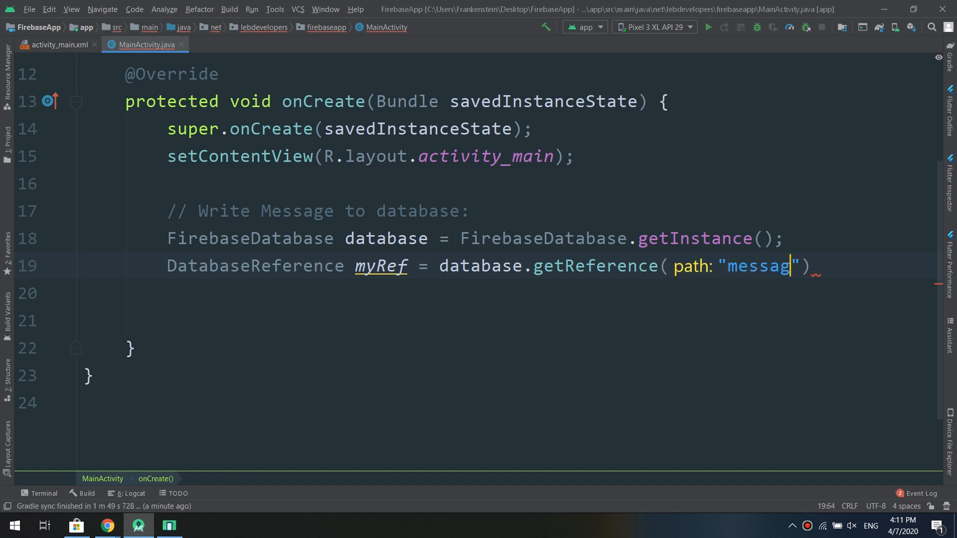
pyautogui.write('e')
pyautogui.press('Right')
pyautogui.press('Right')
pyautogui.write(';')
pyautogui.press('Return')
pyautogui.press('Return')
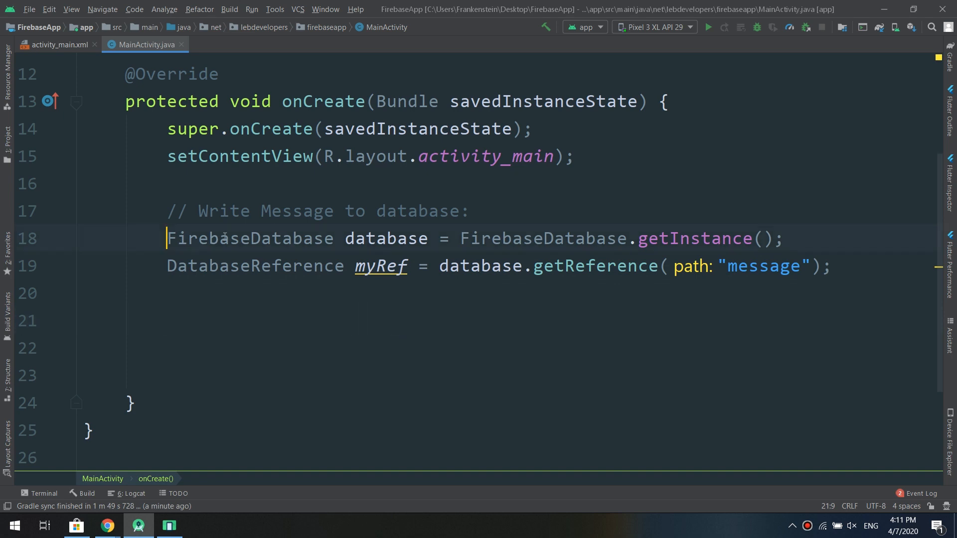
pyautogui.moveTo(167, 239); pyautogui.dragTo(784, 239)
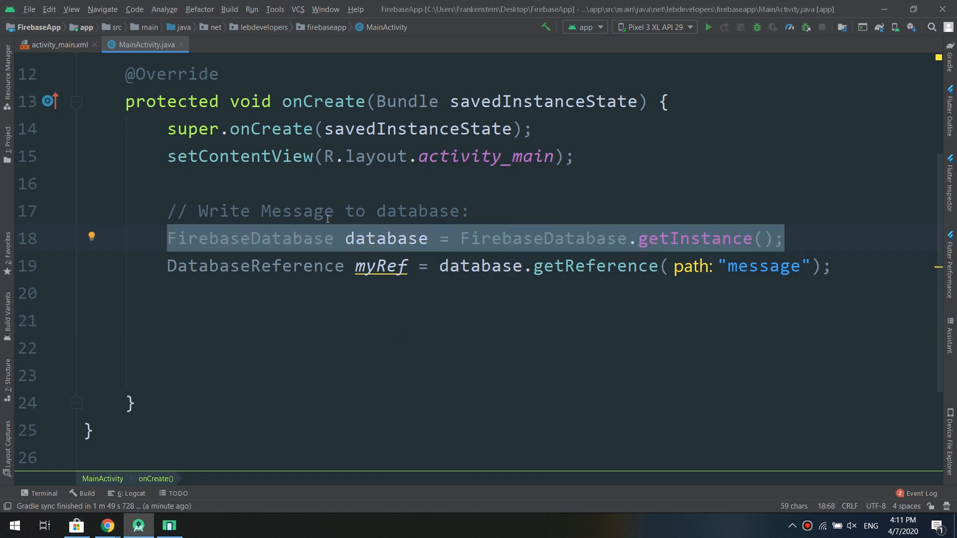
pyautogui.click(384, 240)
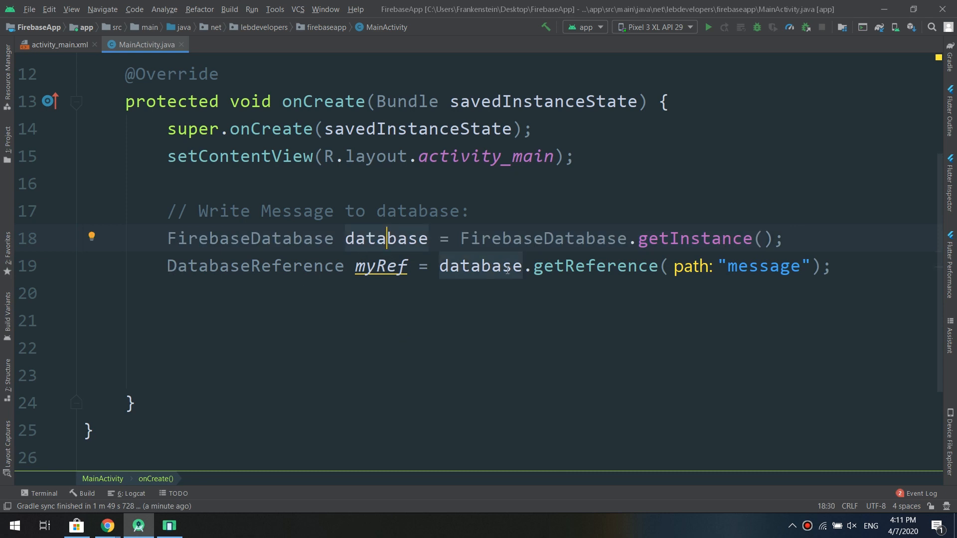
pyautogui.doubleClick(637, 267)
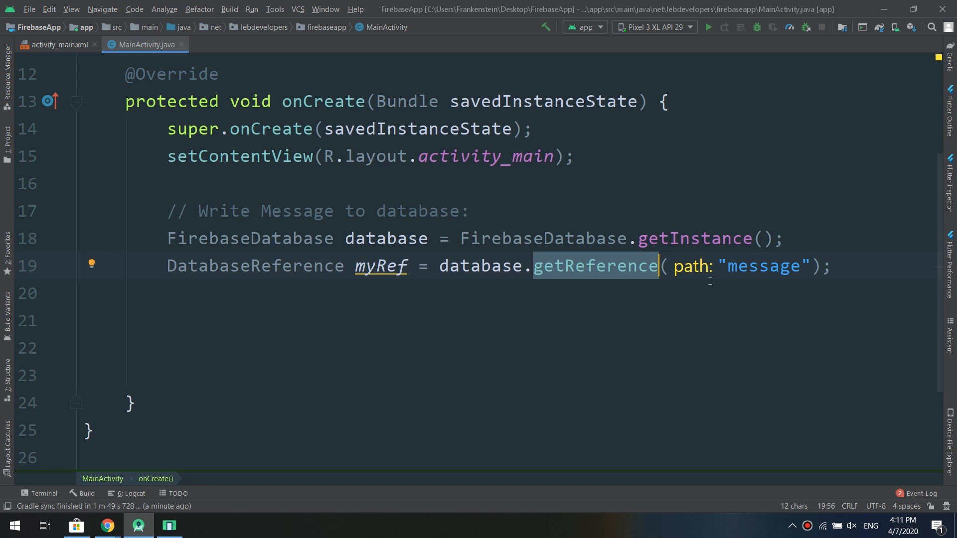
pyautogui.click(841, 269)
# Write myRef.setValue("Hello, Master Coding Channel"); and run the app on the Pixel 3 XL emulator.
pyautogui.press('Return')
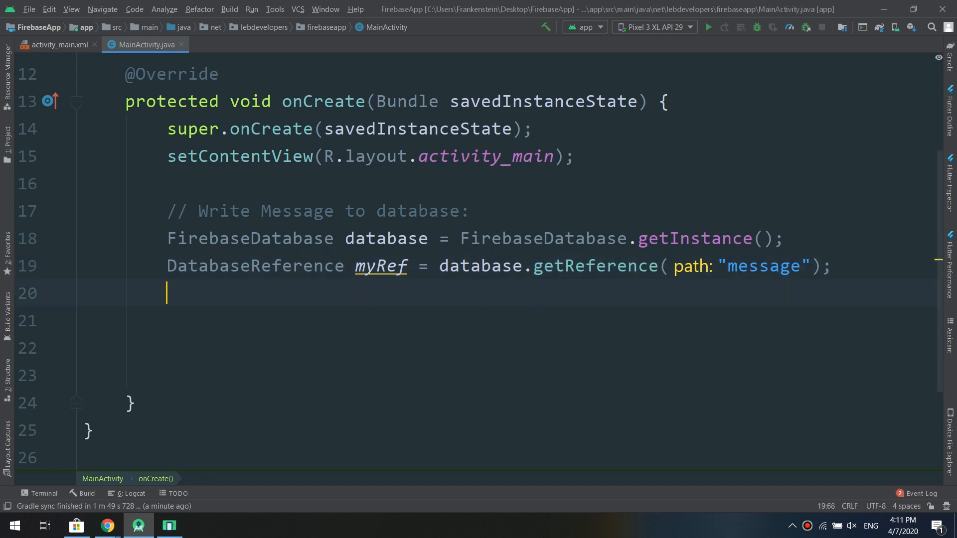
pyautogui.press('Return')
pyautogui.write('myRef')
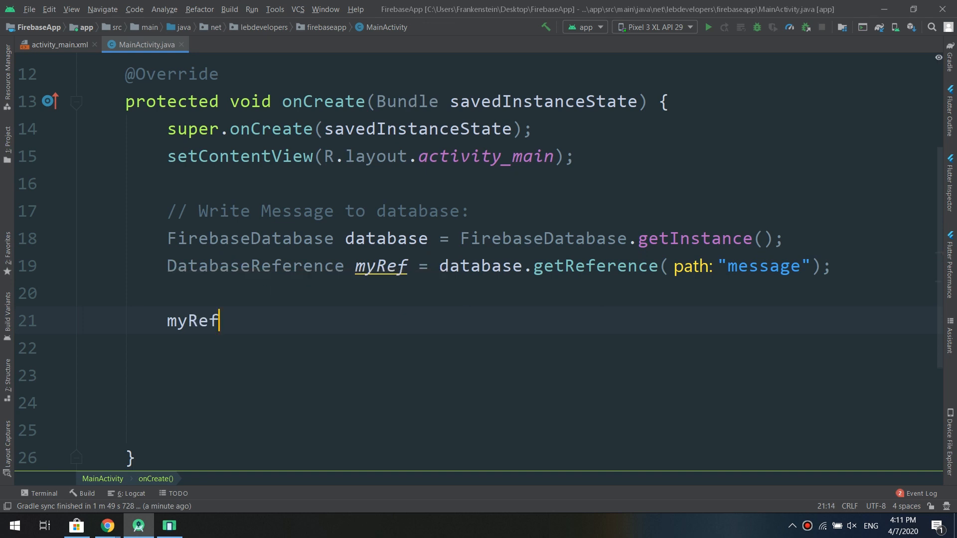
pyautogui.write('.set')
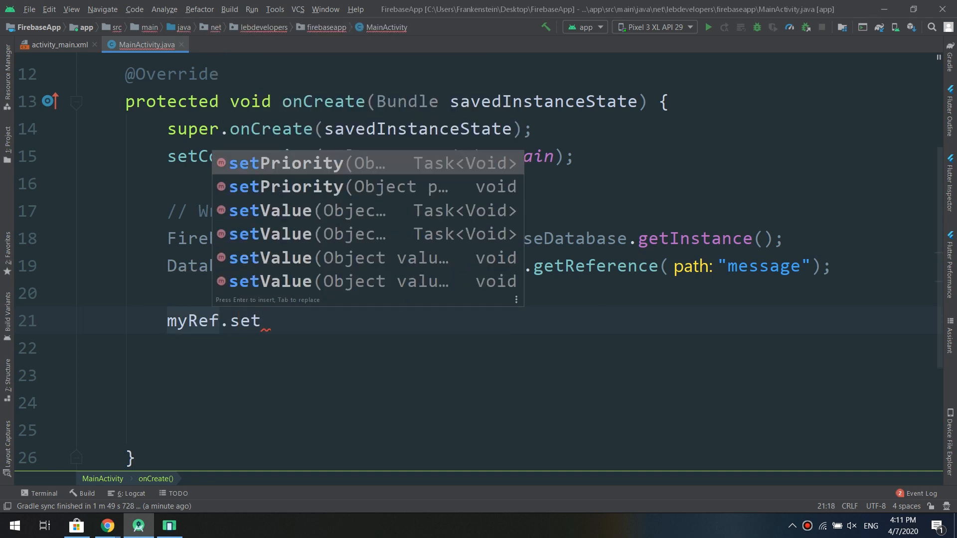
pyautogui.write('Value(')
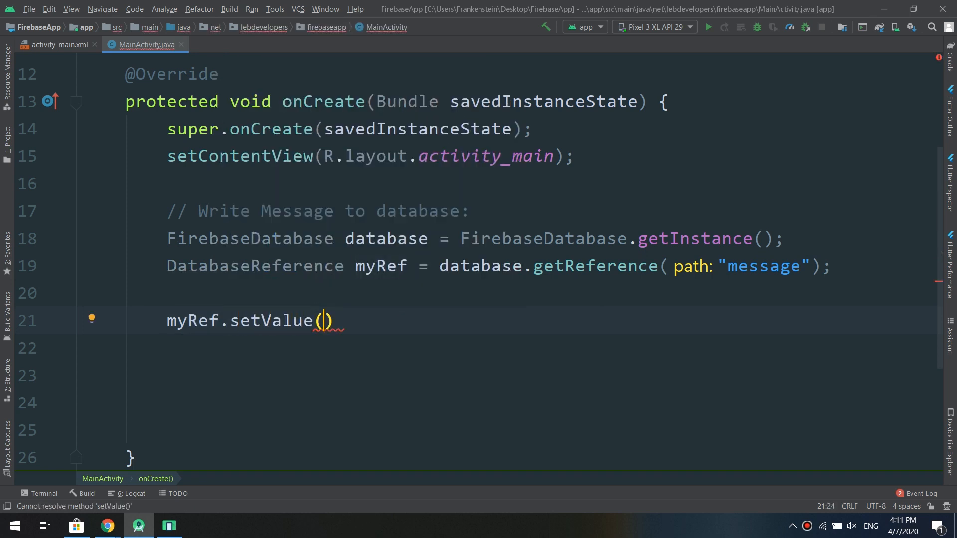
pyautogui.write('"Hello')
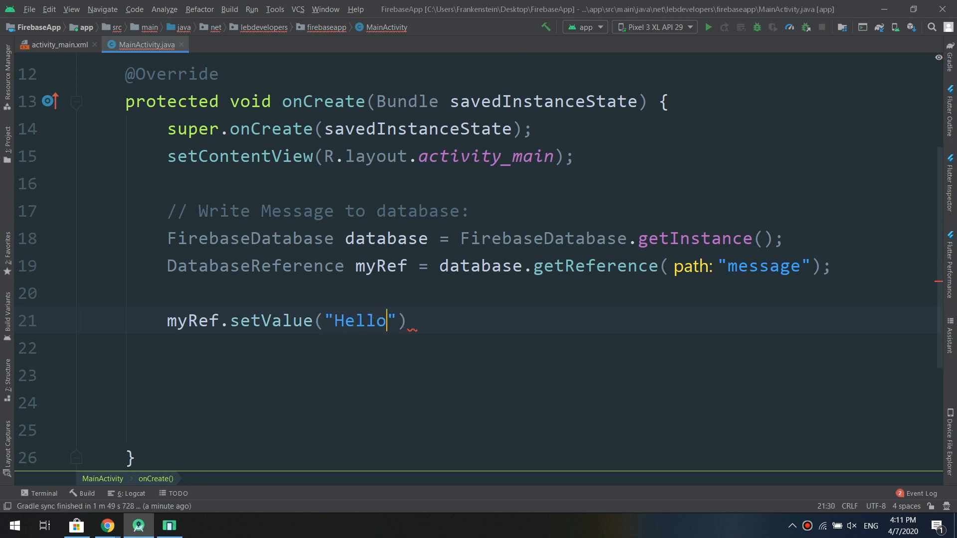
pyautogui.press('BackSpace')
pyautogui.write(', ')
pyautogui.write('Master Co')
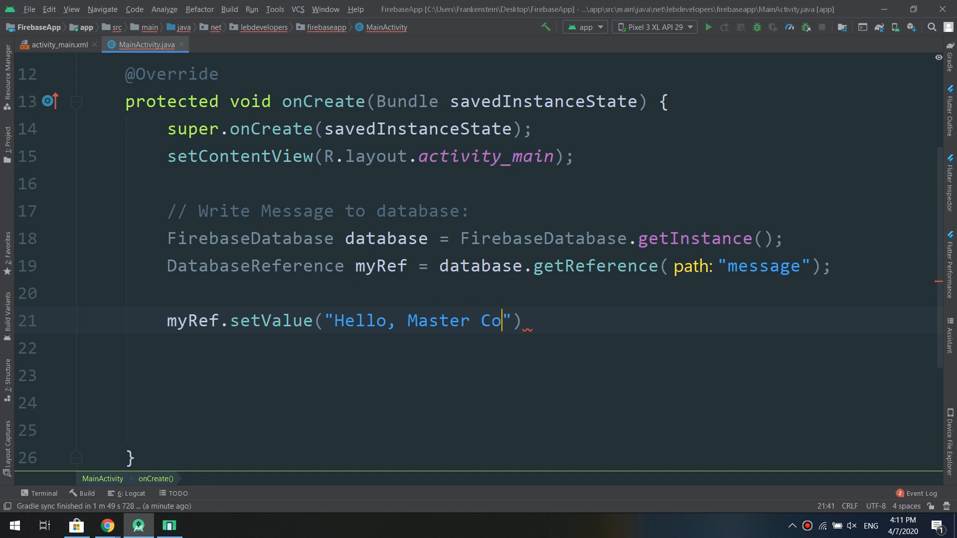
pyautogui.write('ding Cah')
pyautogui.press('BackSpace')
pyautogui.press('BackSpace')
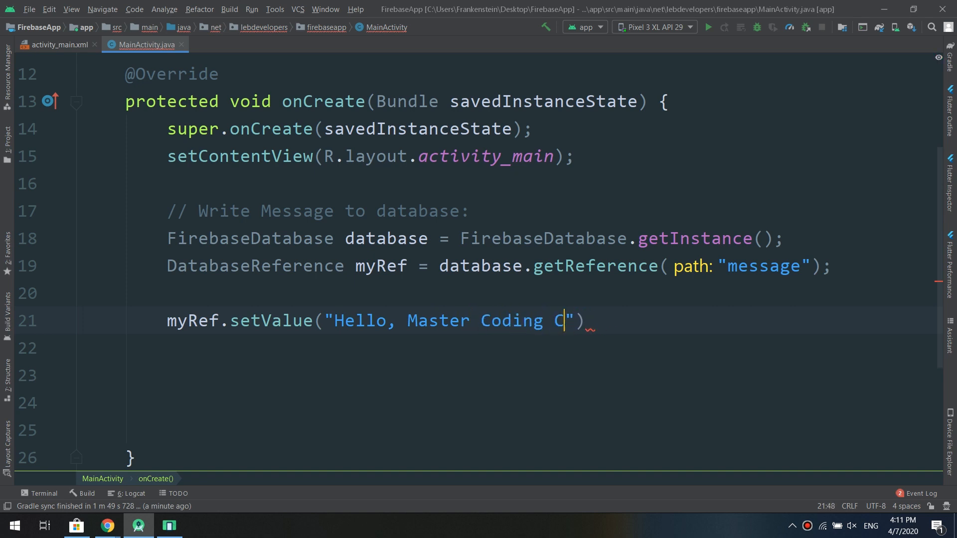
pyautogui.write('hannel')
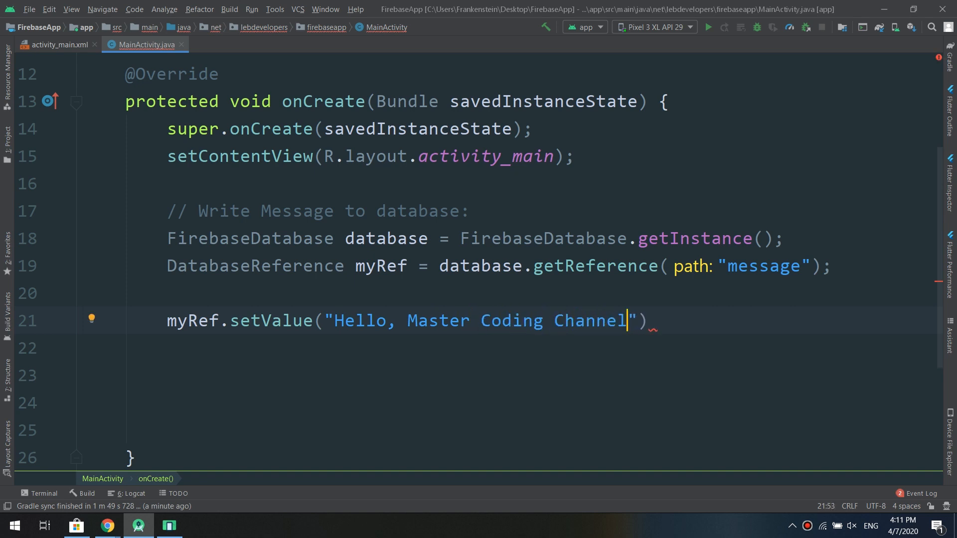
pyautogui.press('End')
pyautogui.write(';')
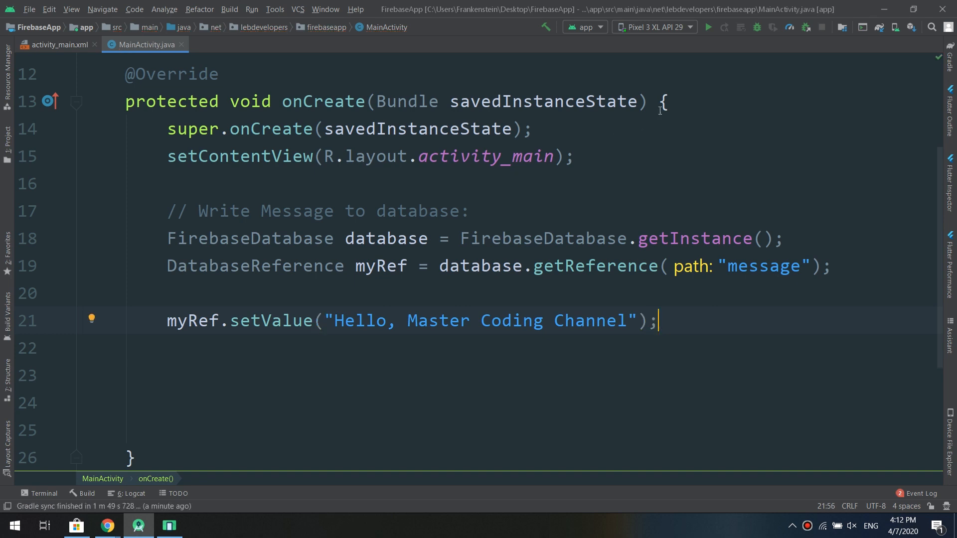
pyautogui.click(707, 27)
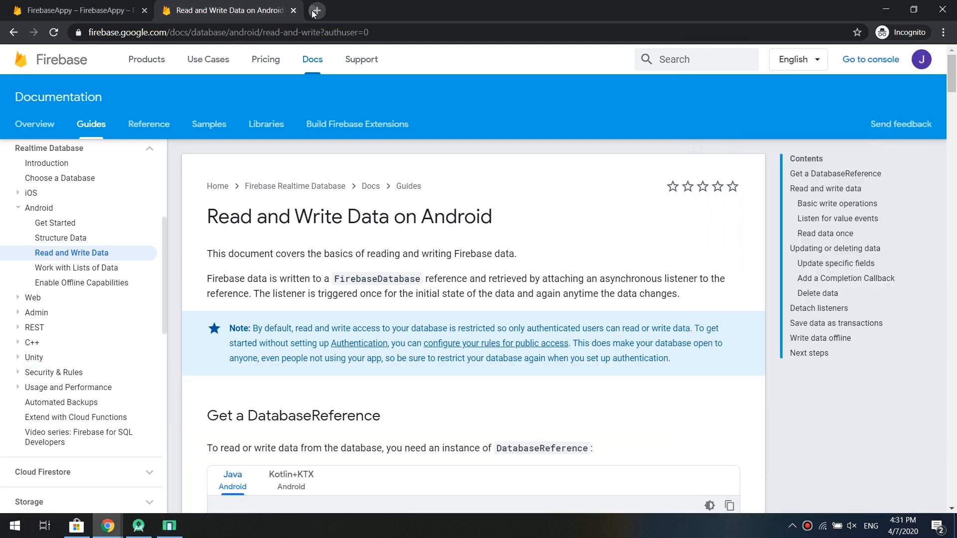
# Go from the docs to the Firebase console and open the FirebaseAppy project.
pyautogui.click(316, 11)
pyautogui.click(270, 11)
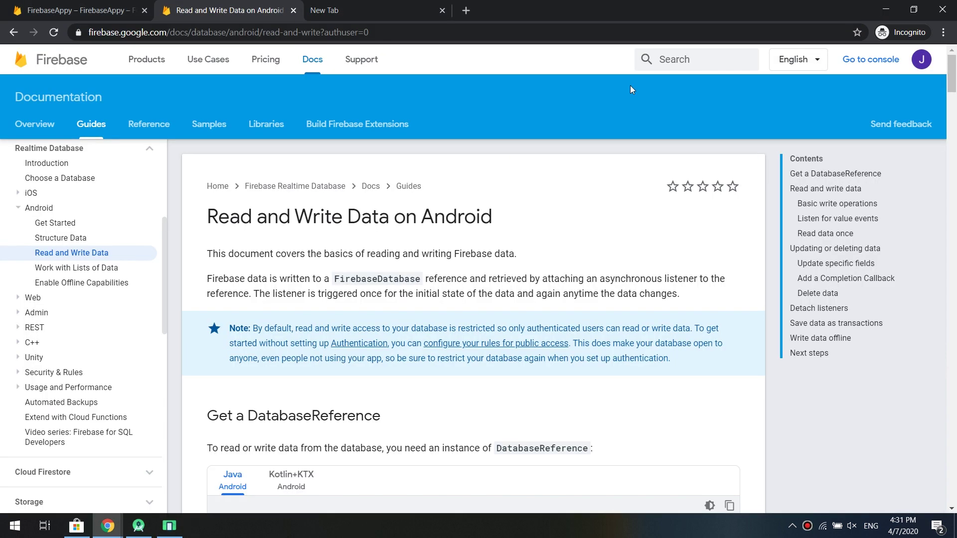
pyautogui.click(446, 11)
pyautogui.click(869, 59)
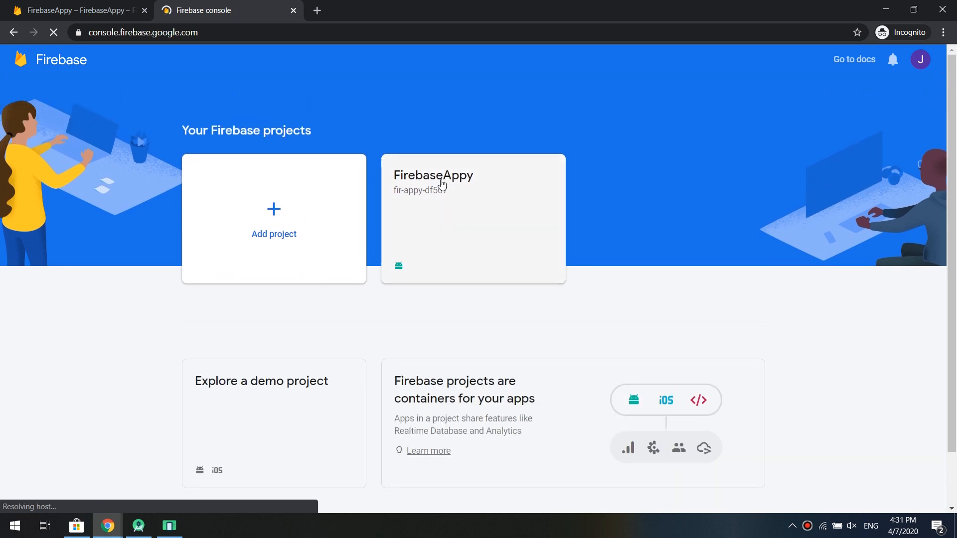
pyautogui.click(440, 180)
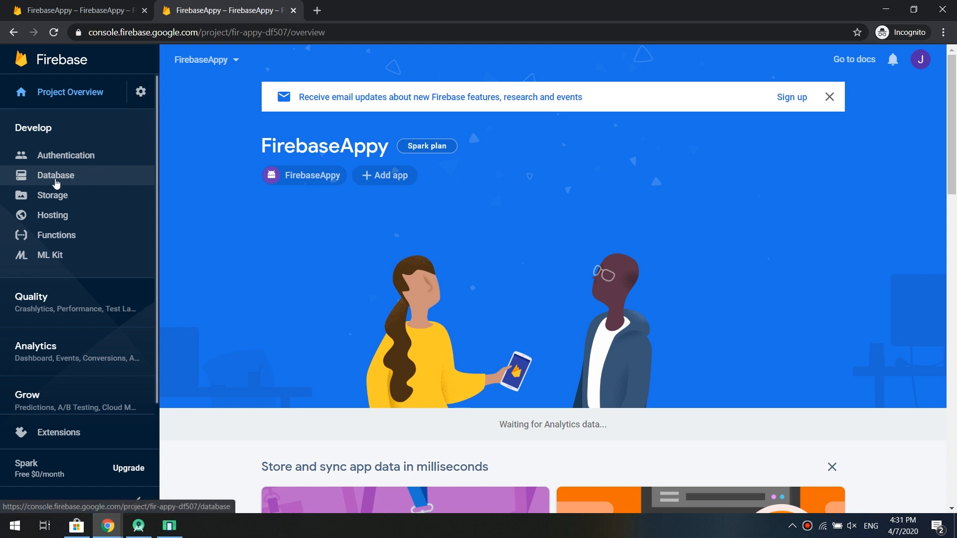
pyautogui.scroll(-5, 558, 260)
pyautogui.scroll(5, 558, 260)
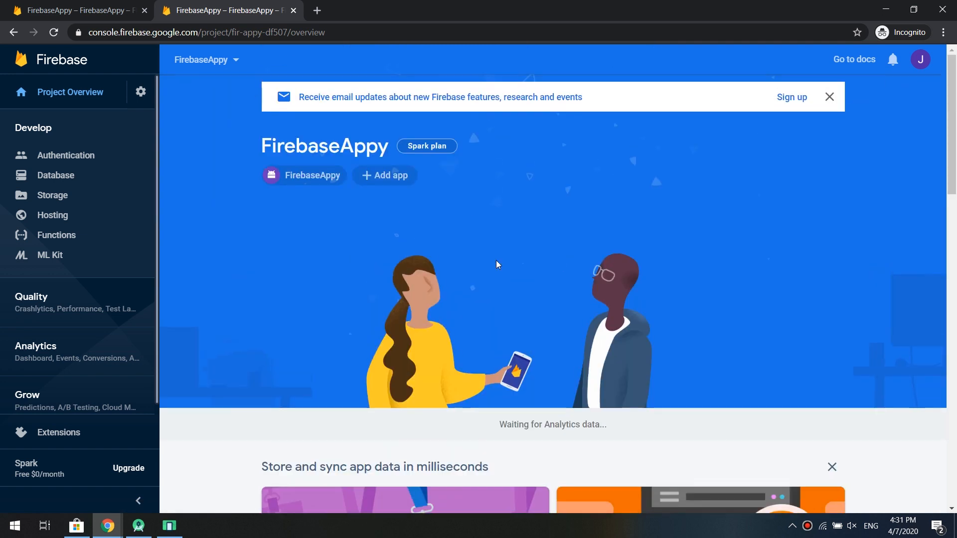
# Create a Cloud Firestore database in test mode at nam5 (us-central), then show the emulator.
pyautogui.click(57, 177)
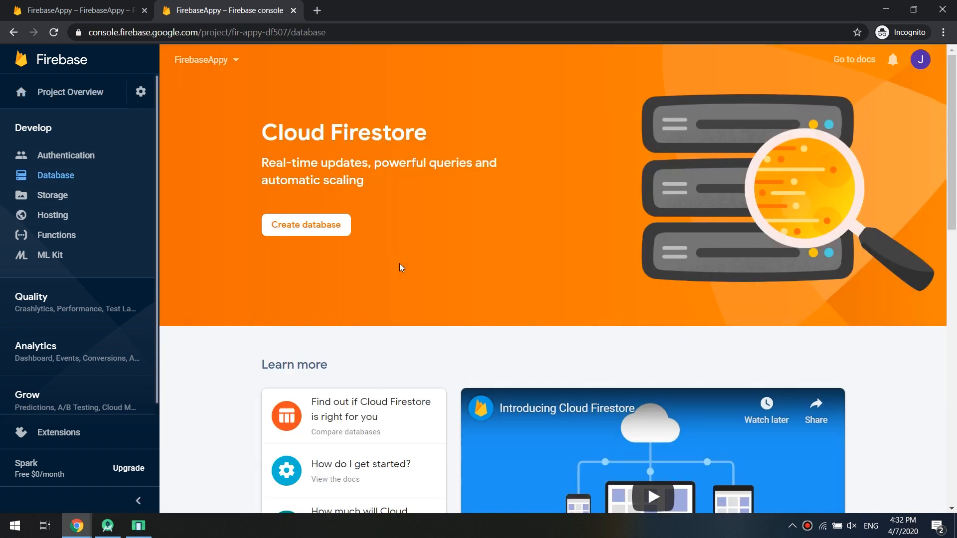
pyautogui.click(321, 225)
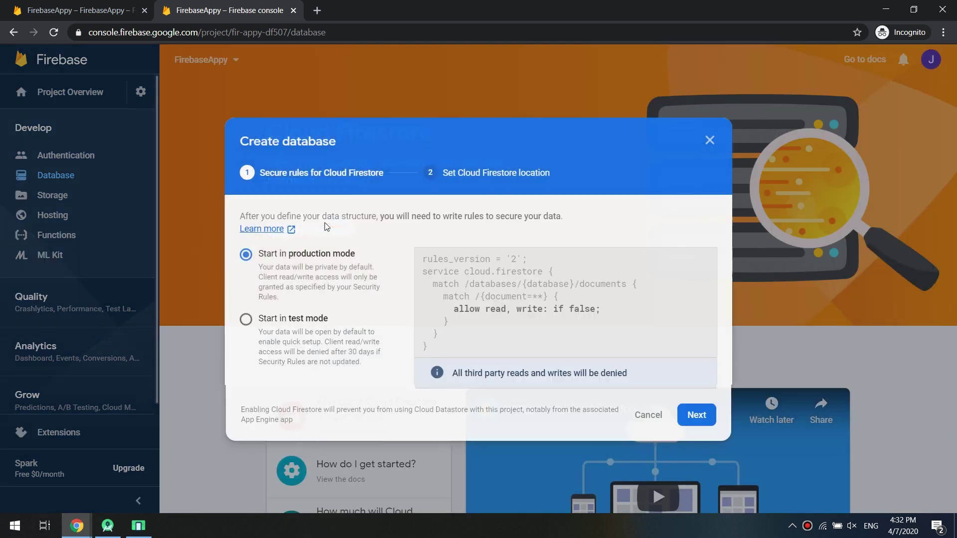
pyautogui.click(298, 320)
pyautogui.click(699, 425)
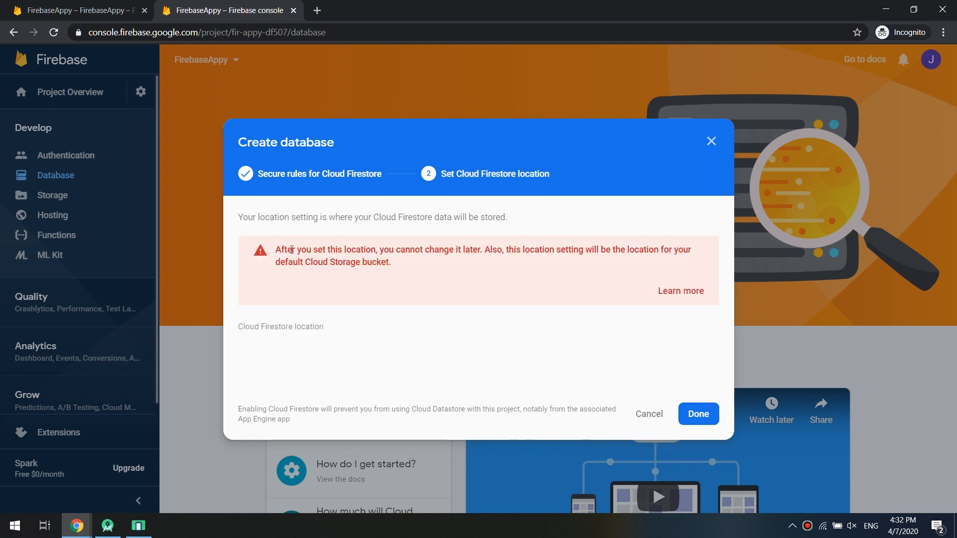
pyautogui.click(356, 352)
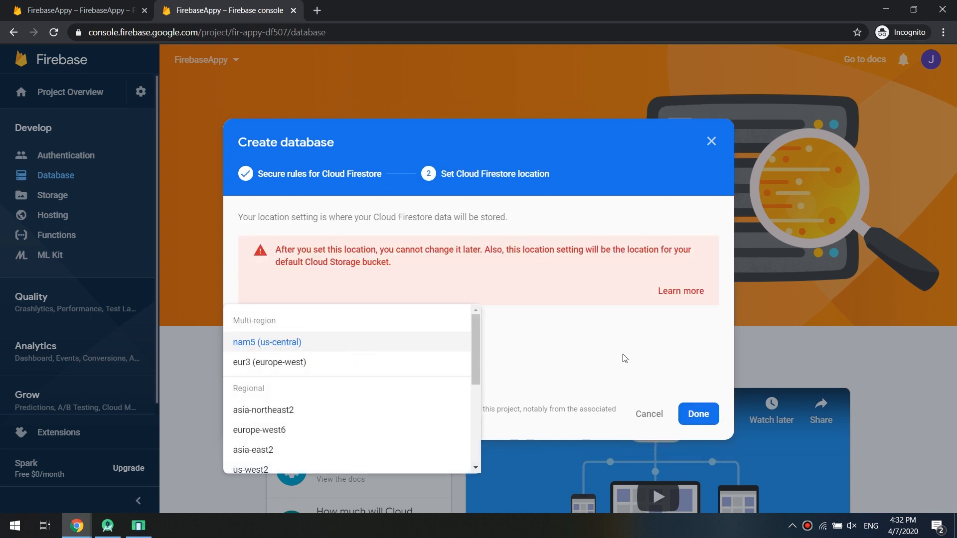
pyautogui.click(658, 389)
pyautogui.click(698, 413)
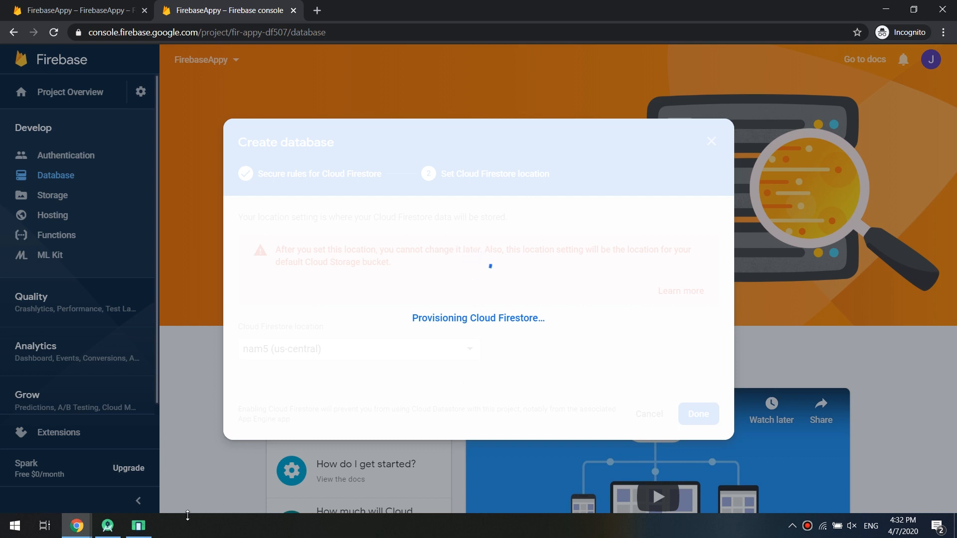
pyautogui.click(140, 526)
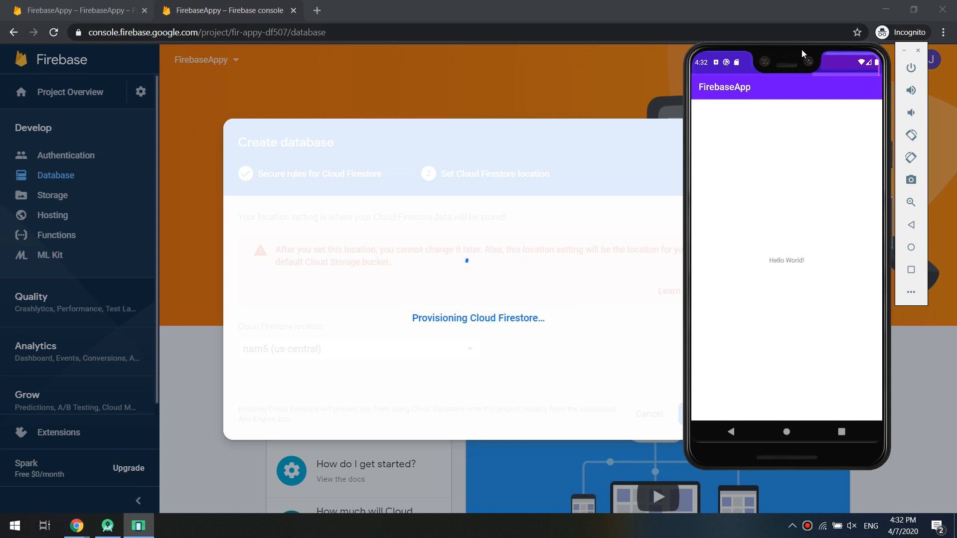
# Nudge the emulator window aside and bring the Firebase console back while Firestore provisions.
pyautogui.moveTo(802, 49); pyautogui.dragTo(822, 101)
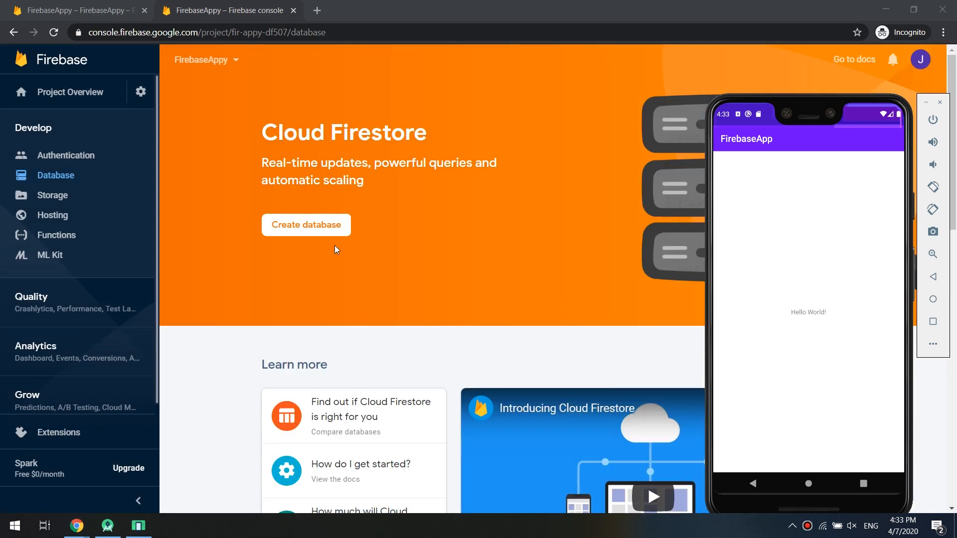
pyautogui.moveTo(76, 526)
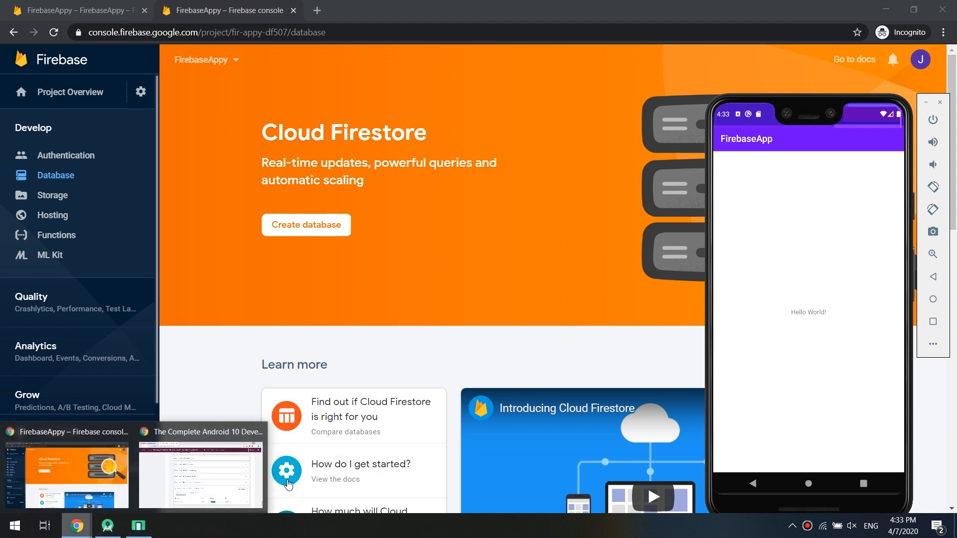
pyautogui.click(68, 474)
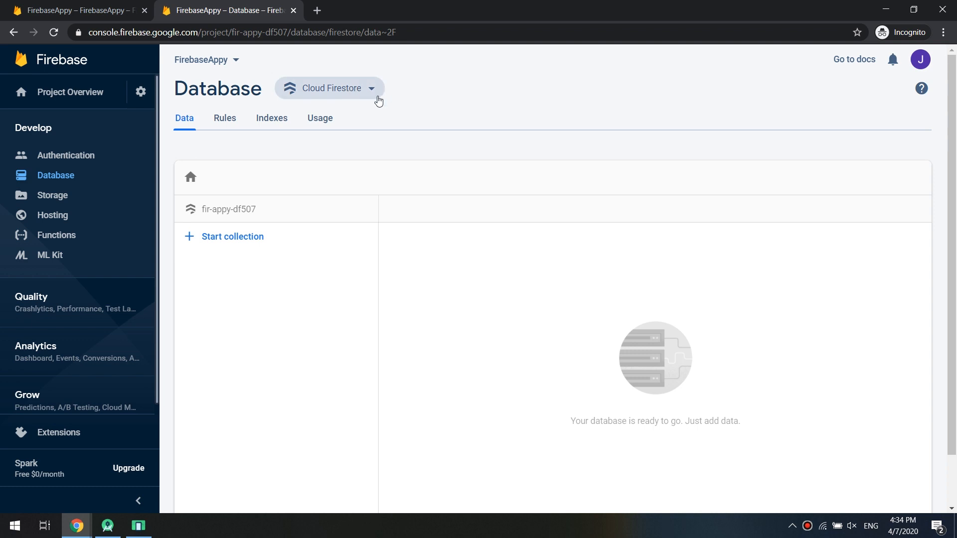
# Switch the database type from Cloud Firestore to Realtime Database and go to its Rules.
pyautogui.click(345, 92)
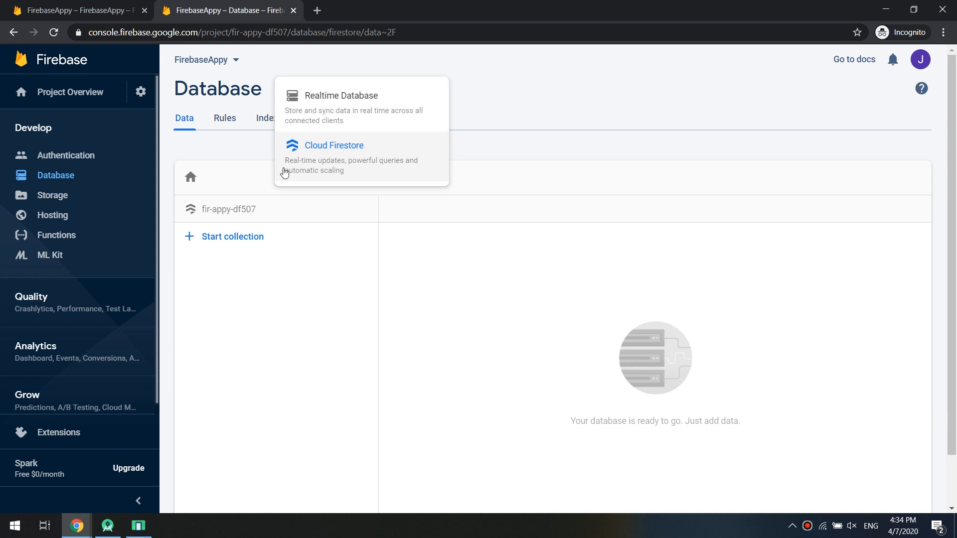
pyautogui.click(345, 103)
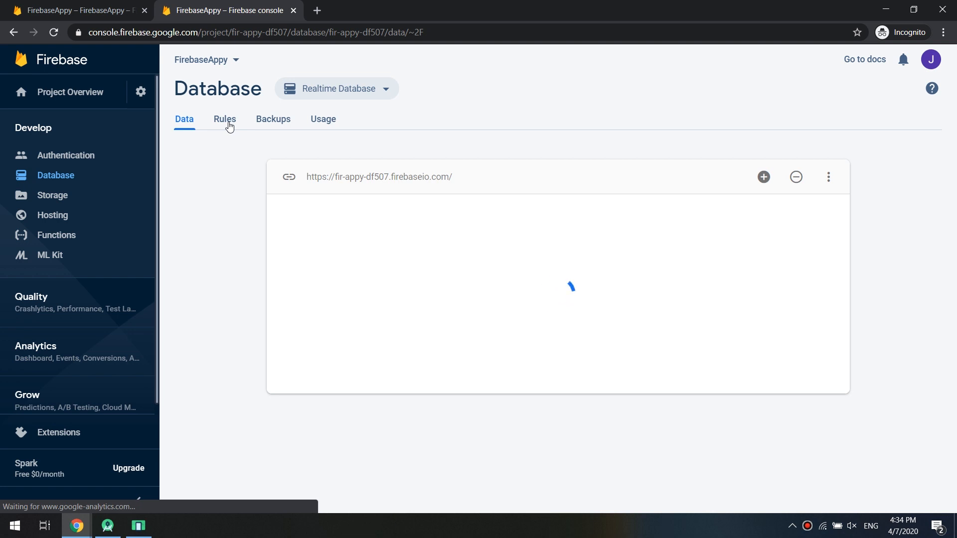
pyautogui.click(230, 127)
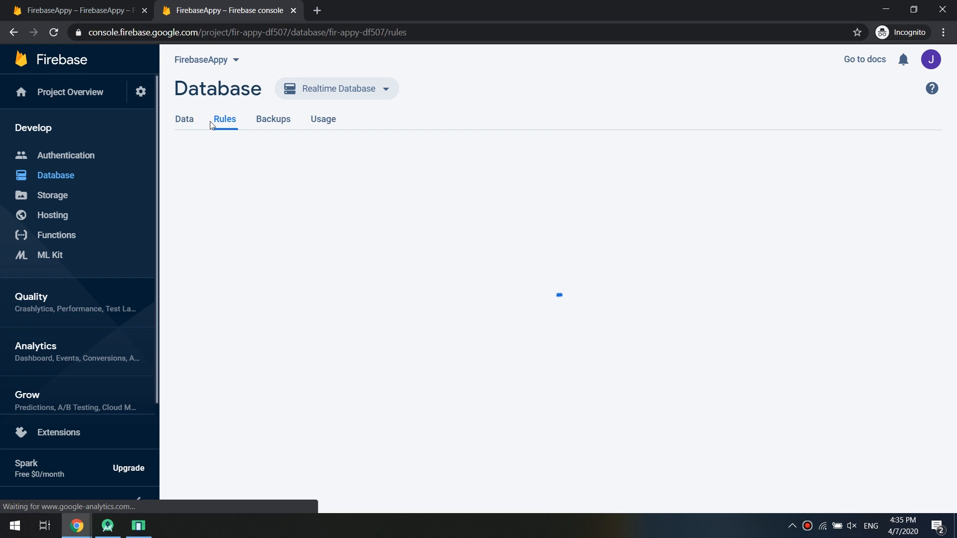
# Zoom the Rules page in and change both .read and .write from false to true.
pyautogui.hotkey('ctrl', '+')
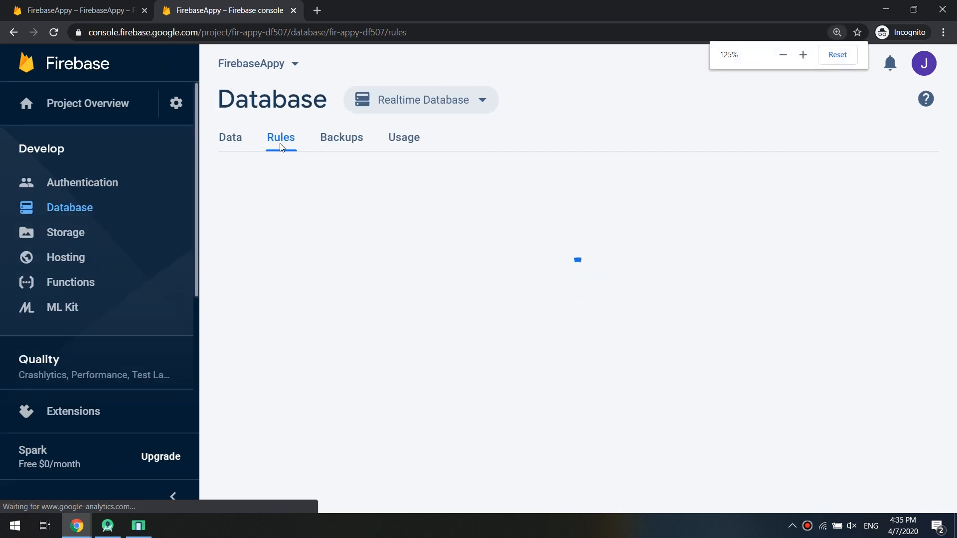
pyautogui.hotkey('ctrl', '+')
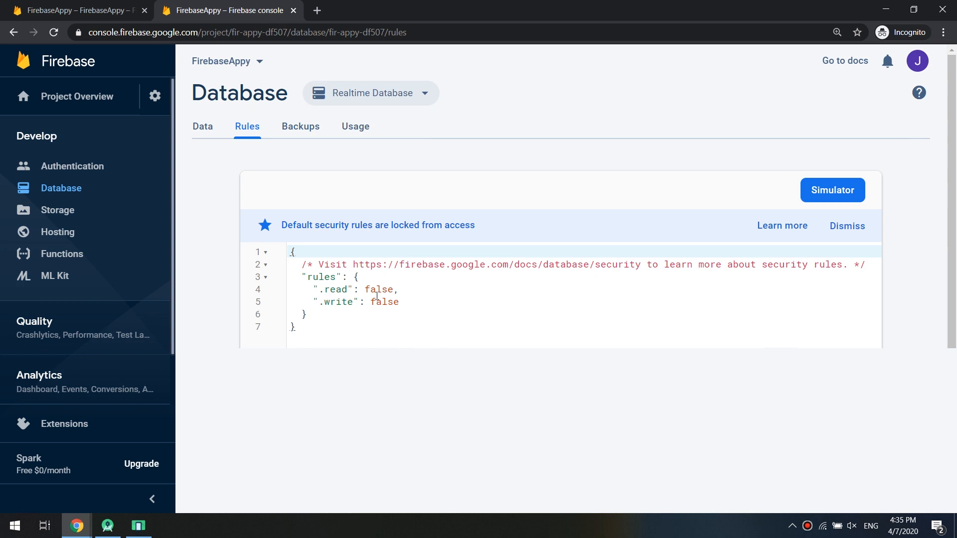
pyautogui.doubleClick(379, 290)
pyautogui.write('t')
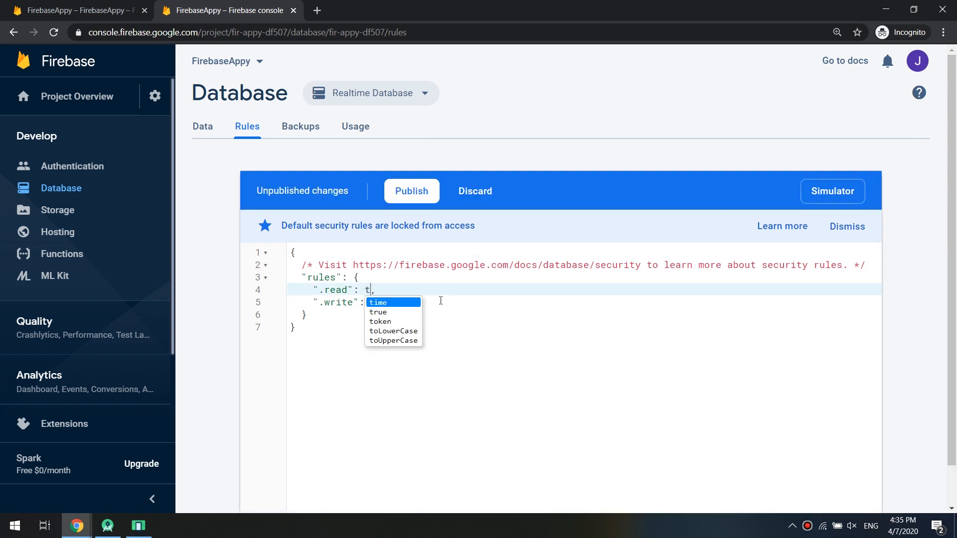
pyautogui.write('rue')
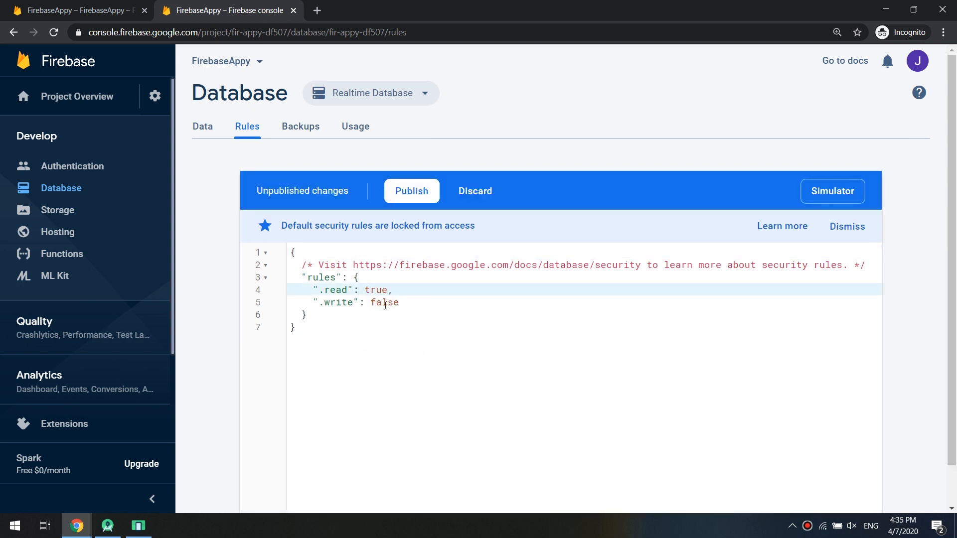
pyautogui.click(385, 303)
pyautogui.doubleClick(384, 303)
pyautogui.write('t')
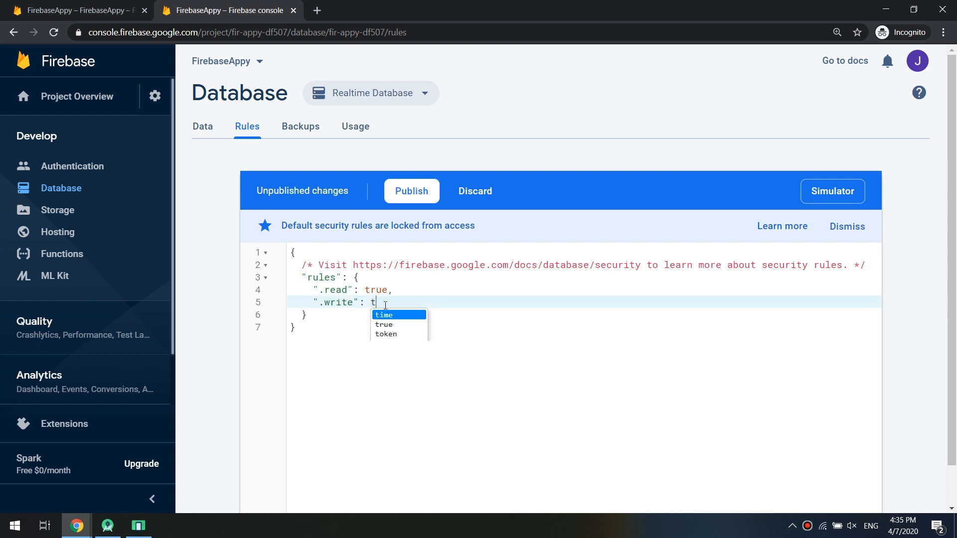
pyautogui.write('rue')
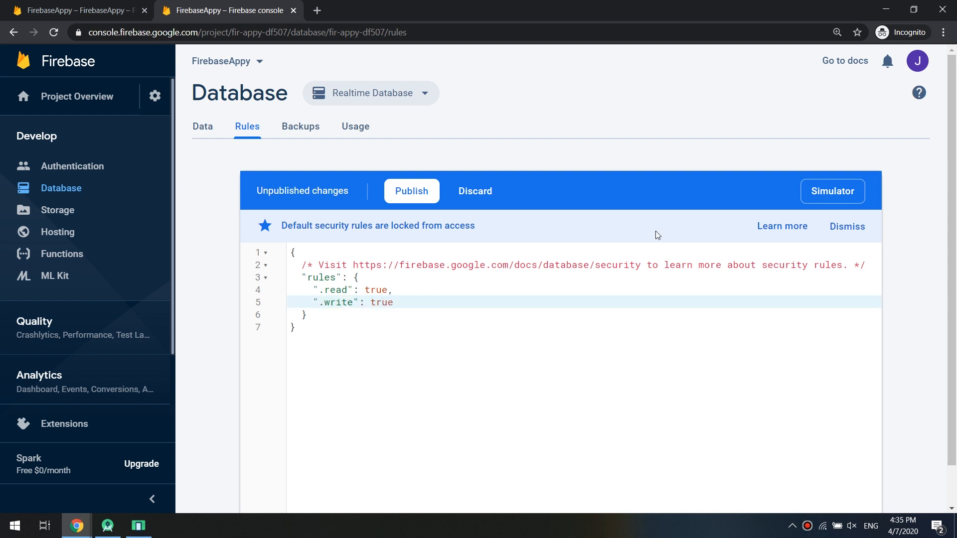
pyautogui.click(413, 191)
# Dismiss the locked-rules notice, publish the updated rules and return to the Data view.
pyautogui.click(863, 225)
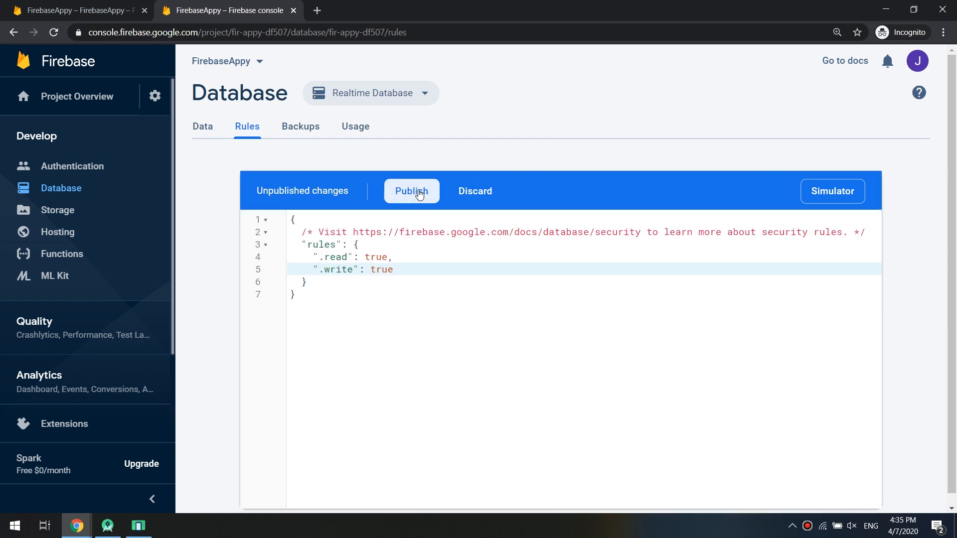
pyautogui.scroll(-1, 501, 269)
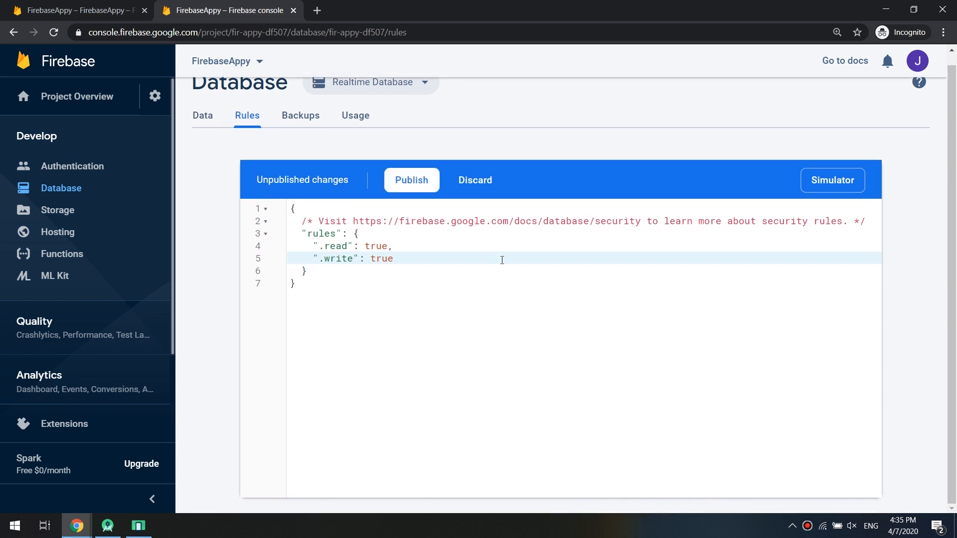
pyautogui.scroll(1, 501, 259)
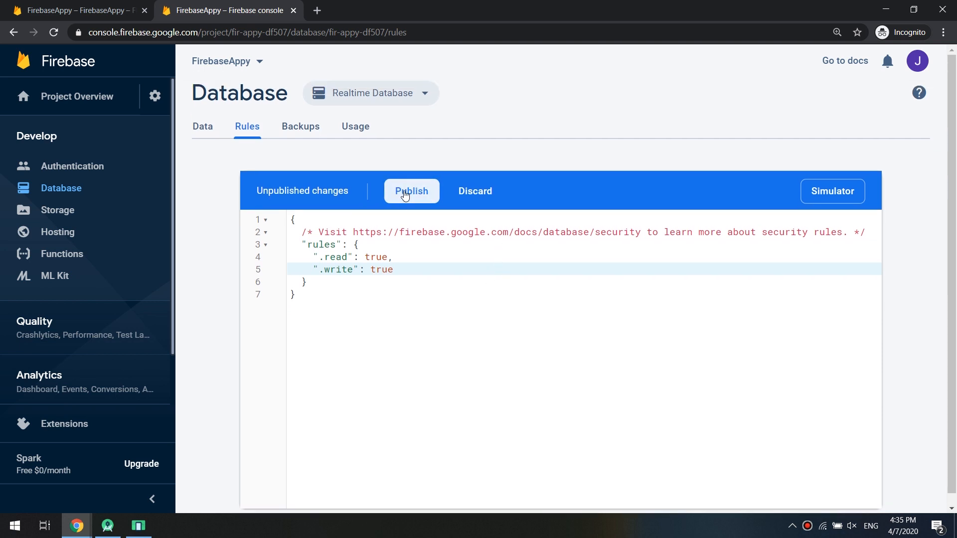
pyautogui.click(411, 191)
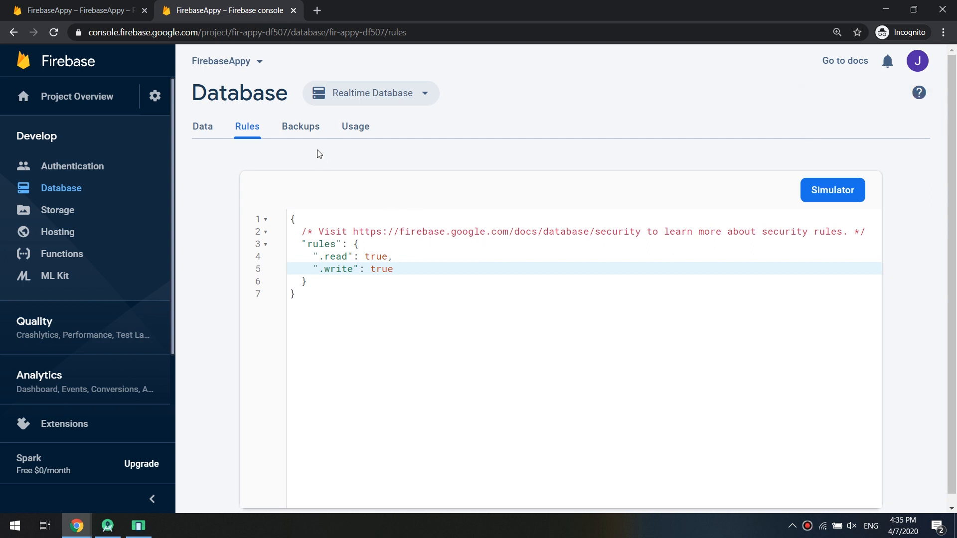
pyautogui.click(202, 126)
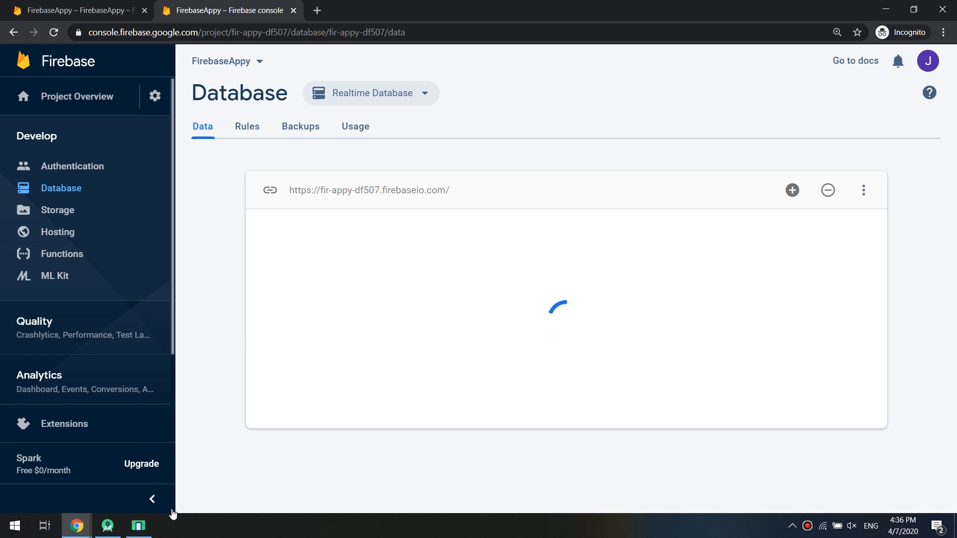
# On the emulator, swipe FirebaseApp out of recent apps and show the installed apps list.
pyautogui.click(139, 526)
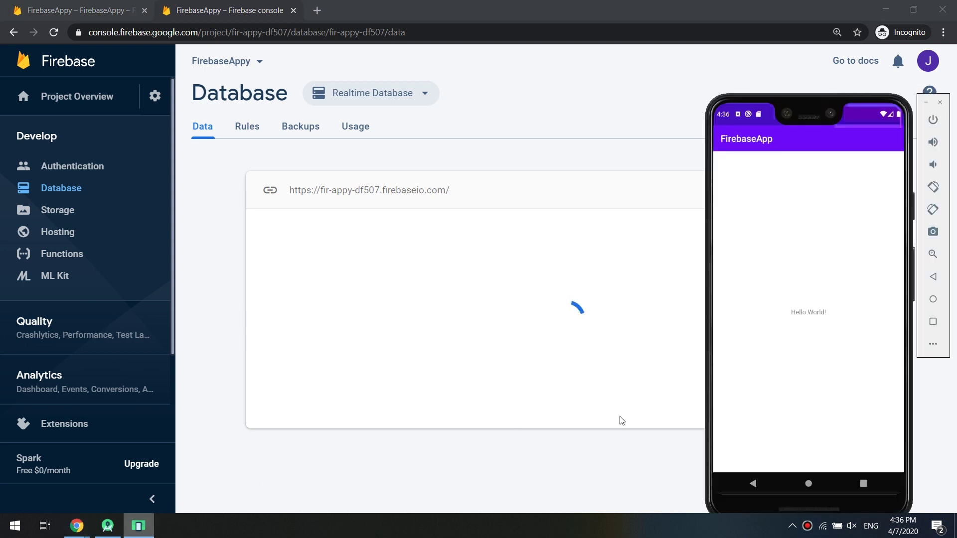
pyautogui.click(862, 483)
pyautogui.moveTo(808, 299); pyautogui.dragTo(808, 135)
pyautogui.moveTo(822, 224); pyautogui.dragTo(821, 112)
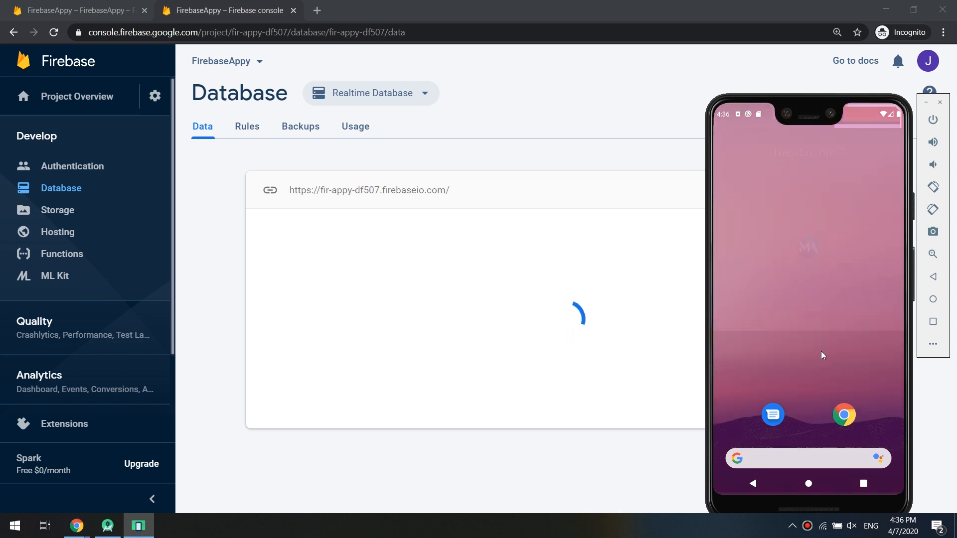
pyautogui.moveTo(820, 351); pyautogui.dragTo(820, 150)
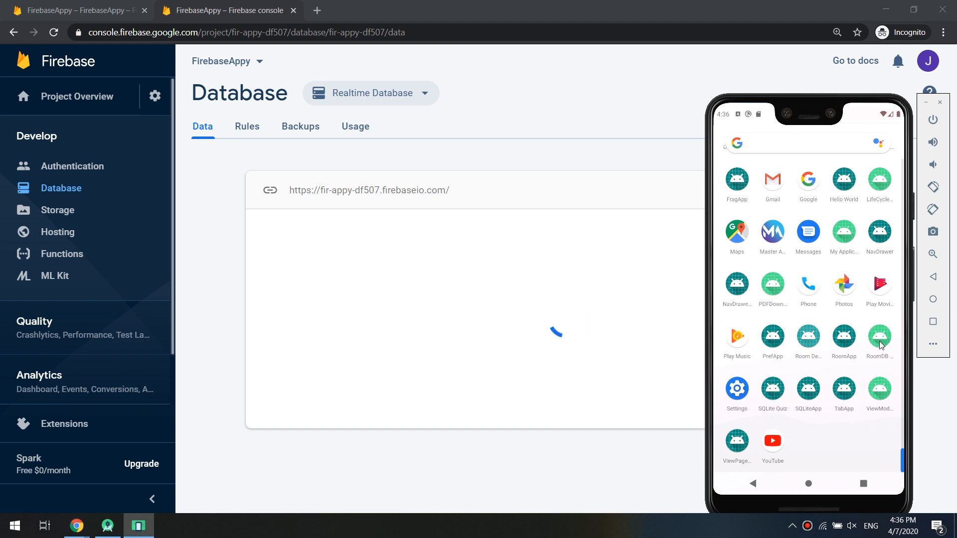
pyautogui.scroll(1, 842, 247)
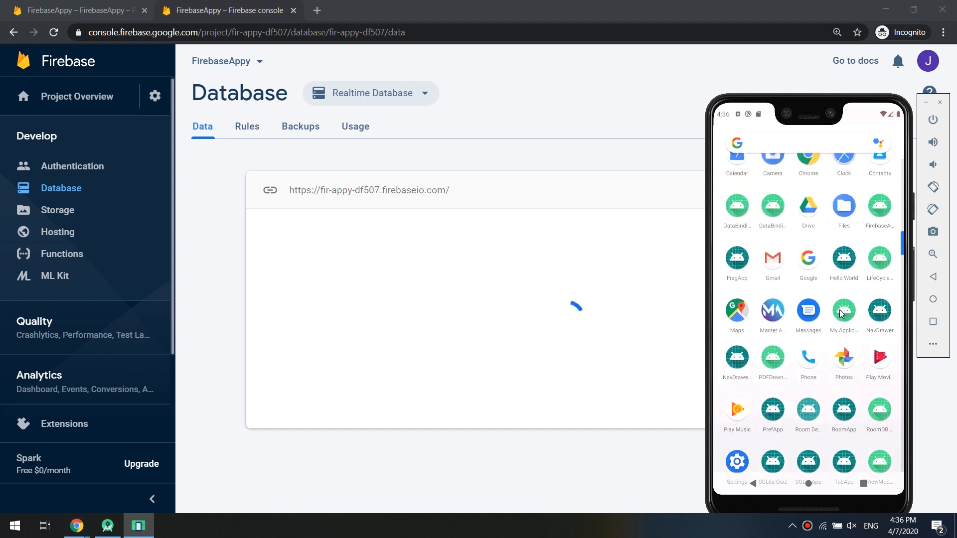
pyautogui.scroll(2, 842, 265)
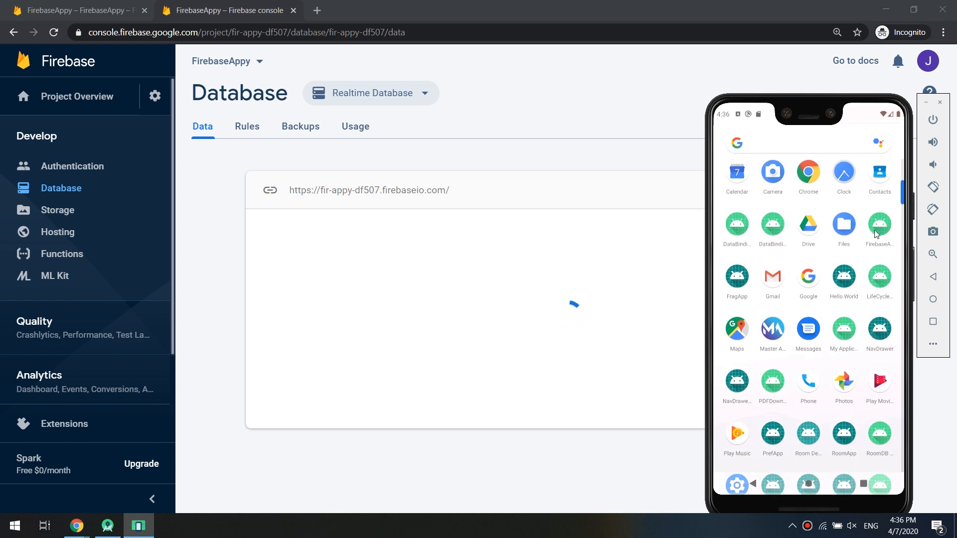
# Switch back to the Android Studio project from the taskbar.
pyautogui.click(110, 529)
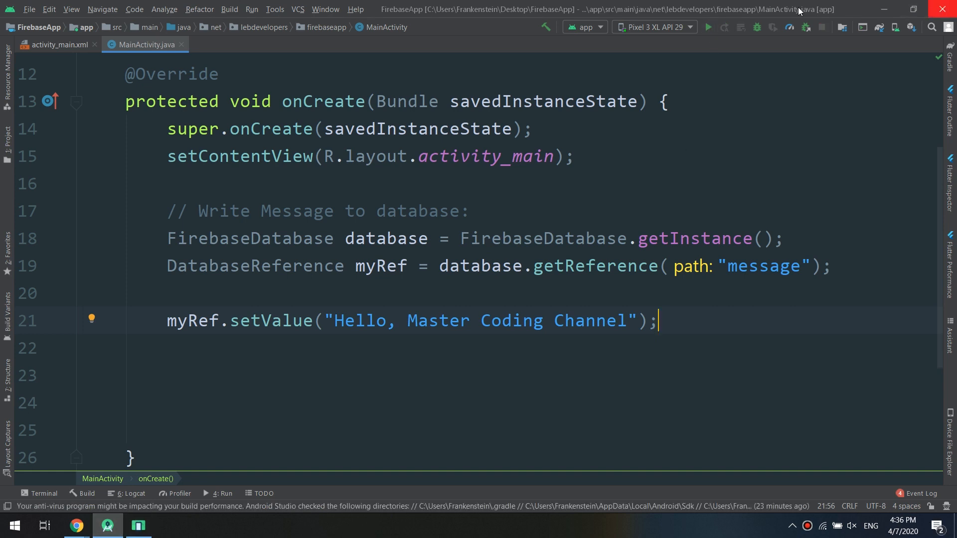
# Rerun FirebaseApp from Android Studio and hide it to watch the emulator and database page.
pyautogui.click(884, 9)
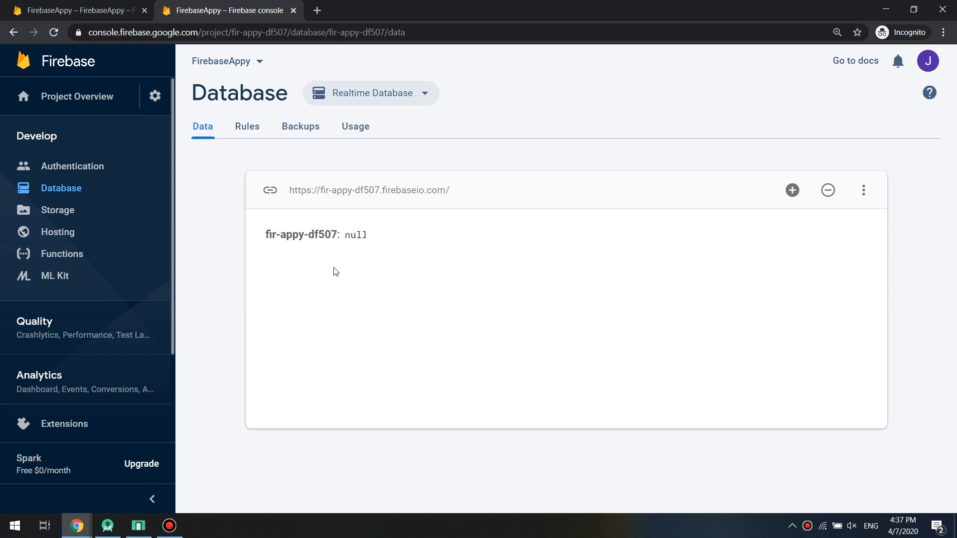
pyautogui.click(138, 525)
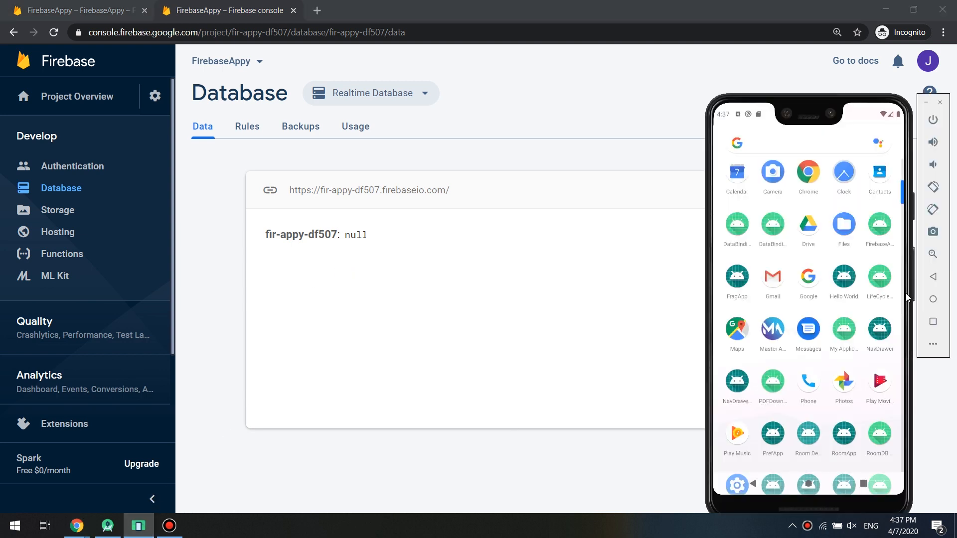
pyautogui.click(107, 525)
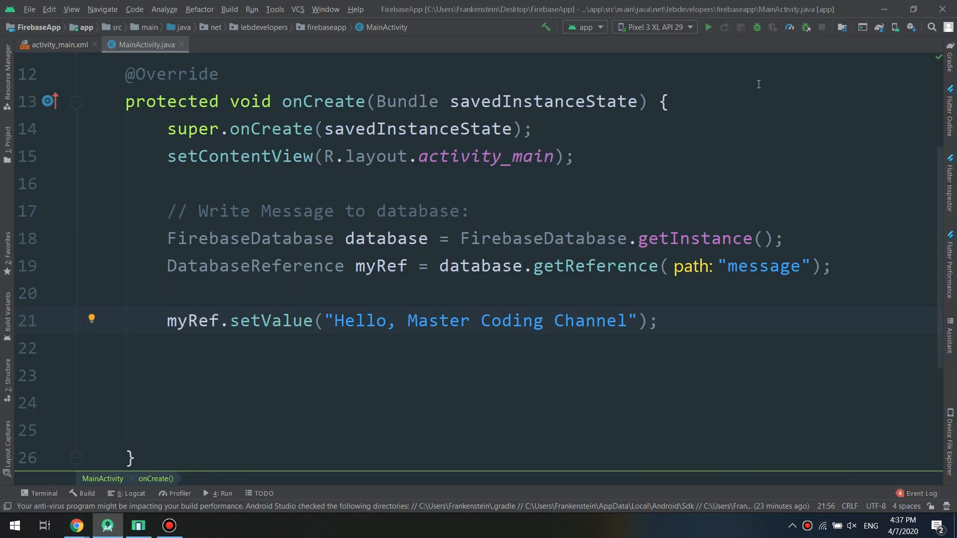
pyautogui.click(883, 5)
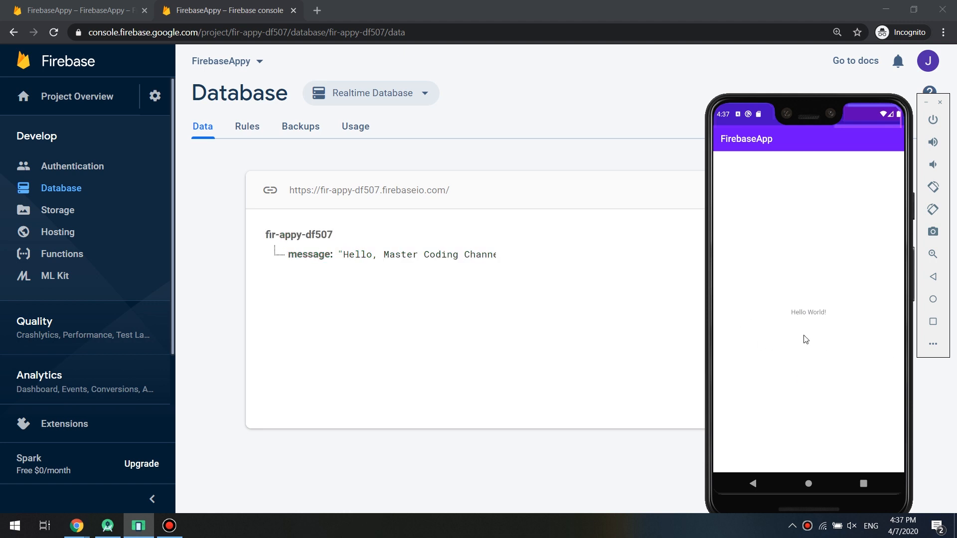
pyautogui.moveTo(310, 254)
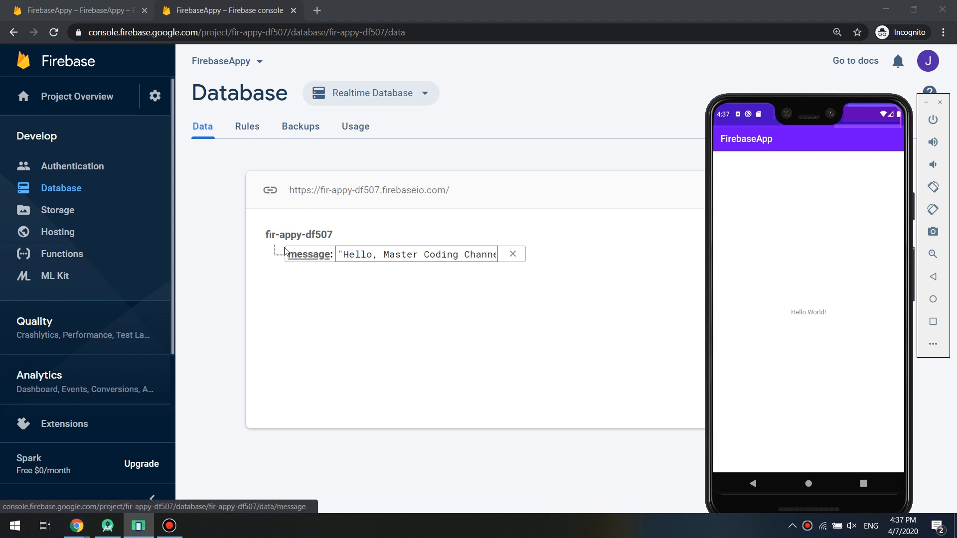
# Select the 'Hello, Master Coding Channel' message value under the database root.
pyautogui.moveTo(341, 255); pyautogui.dragTo(512, 255)
pyautogui.click(241, 394)
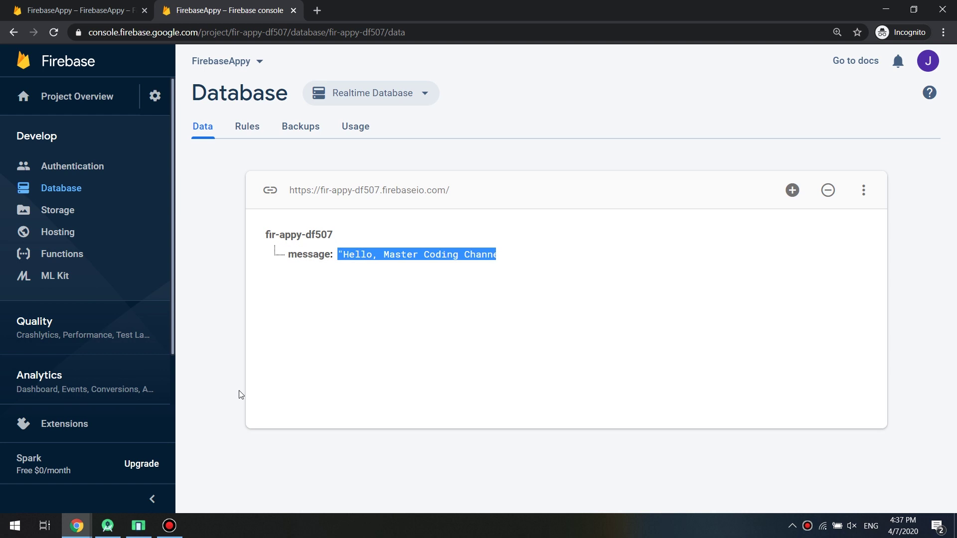
# Bring Android Studio up and shrink its window so the console shows behind it.
pyautogui.click(108, 525)
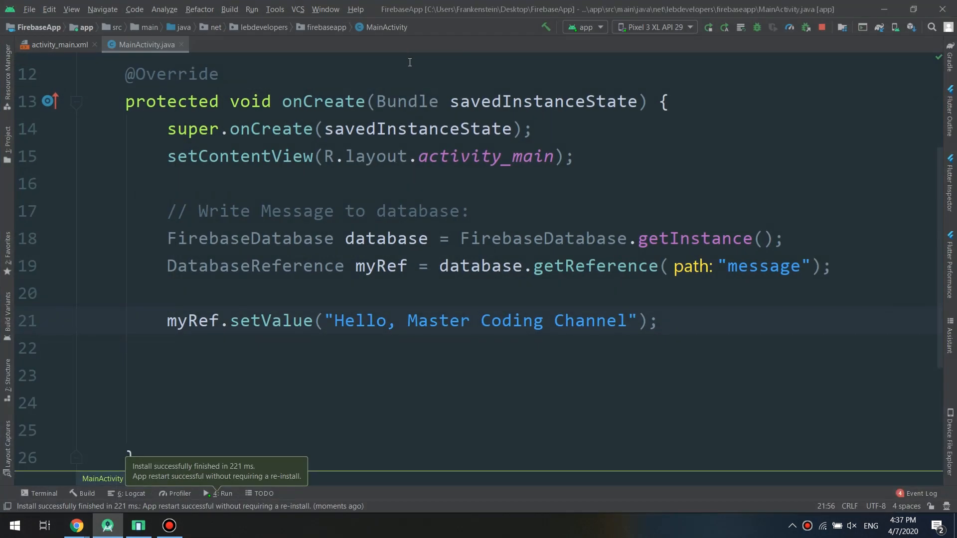
pyautogui.moveTo(406, 7); pyautogui.dragTo(433, 187)
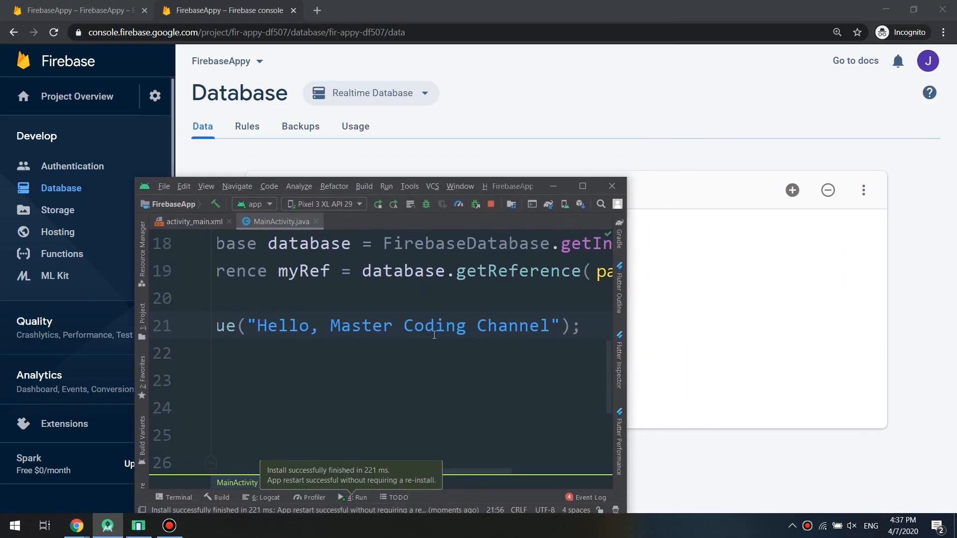
pyautogui.click(432, 185)
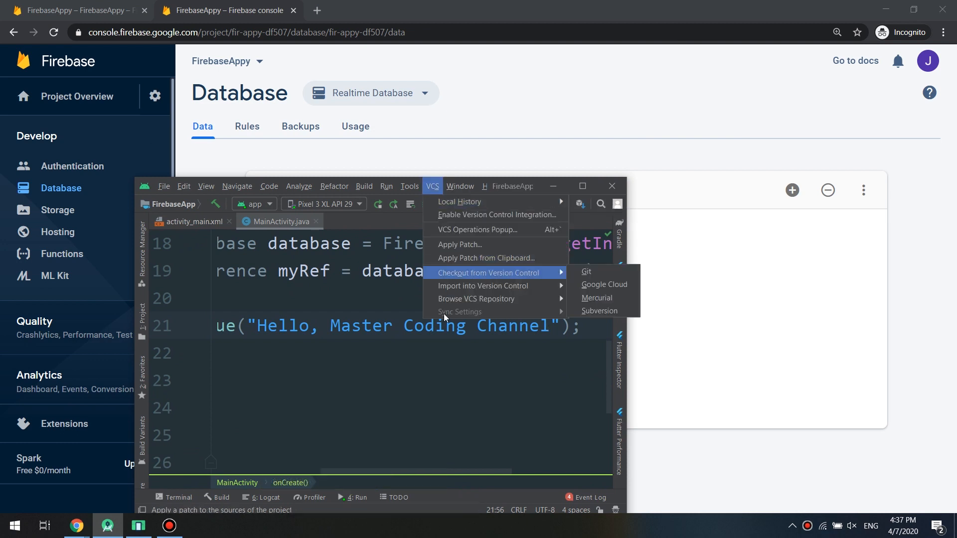
pyautogui.press('Escape')
# Replace the setValue string with 'Subscribe Now to get latest tutorials' and rerun the app.
pyautogui.moveTo(550, 326); pyautogui.dragTo(256, 327)
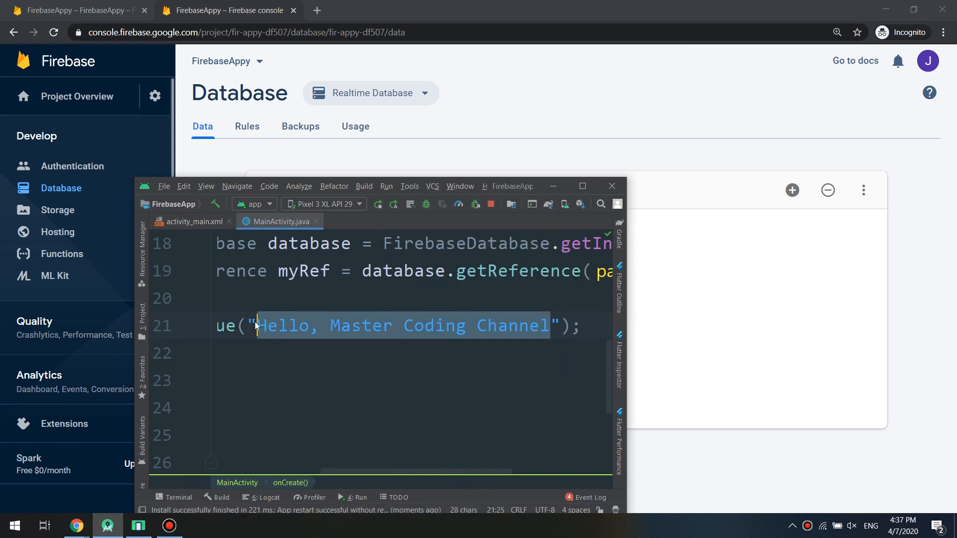
pyautogui.write('Subscrib')
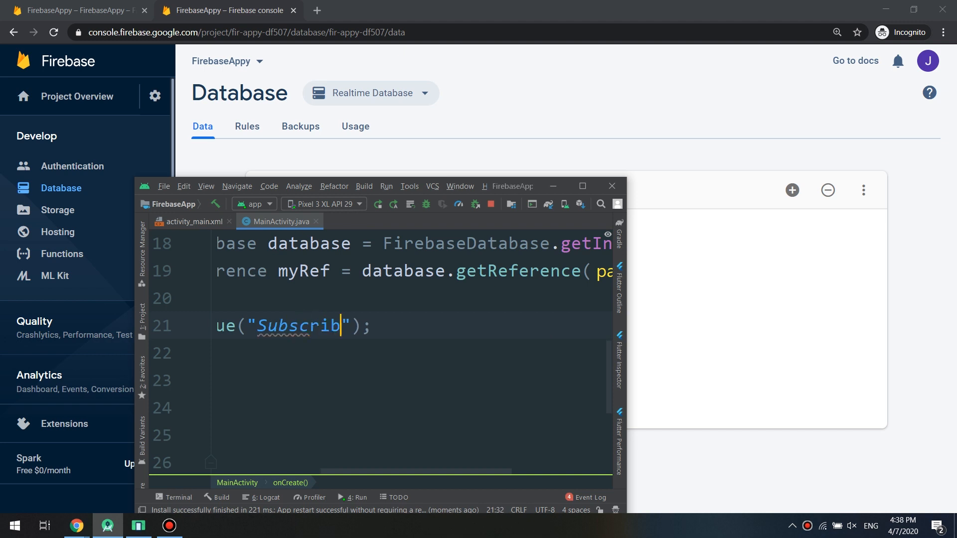
pyautogui.write('e Now to g')
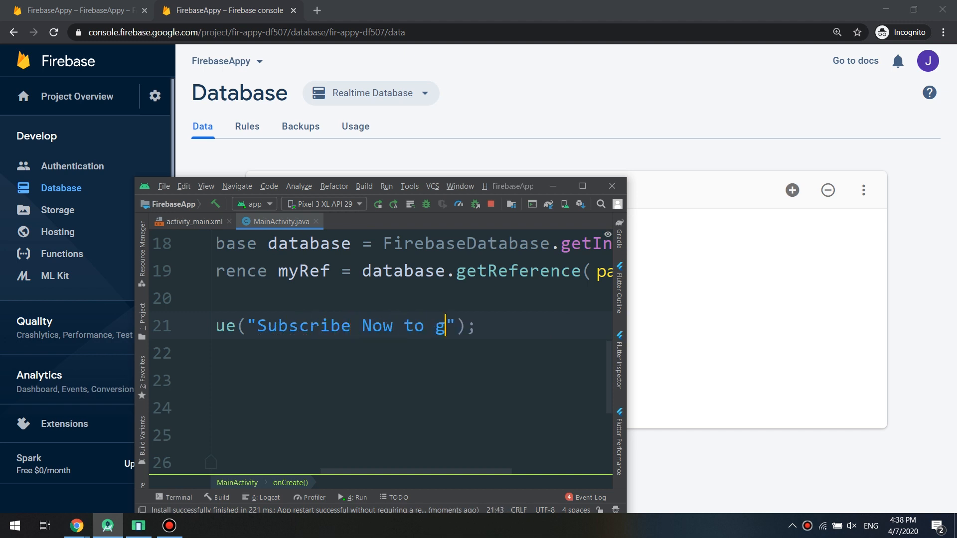
pyautogui.write('et latest tut')
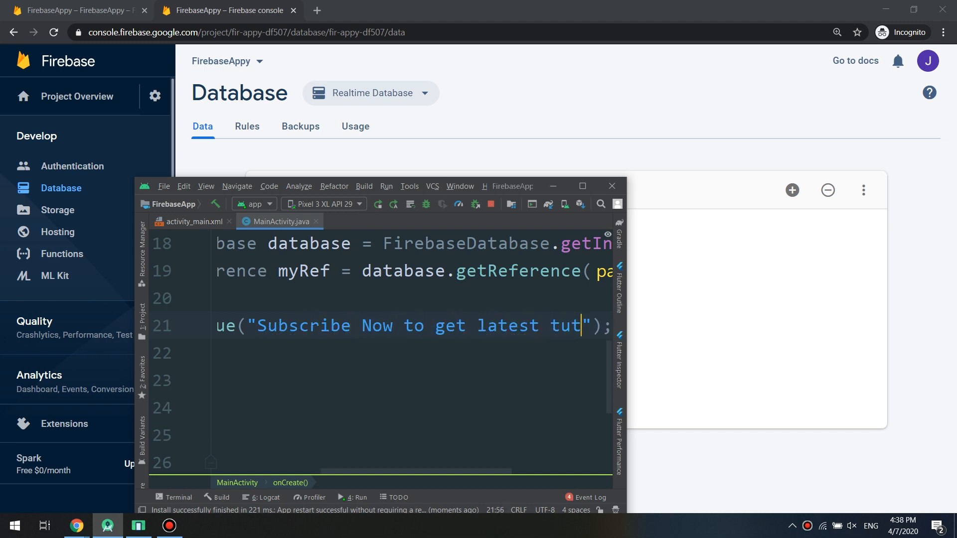
pyautogui.write('roia')
pyautogui.press('BackSpace')
pyautogui.press('BackSpace')
pyautogui.press('BackSpace')
pyautogui.press('BackSpace')
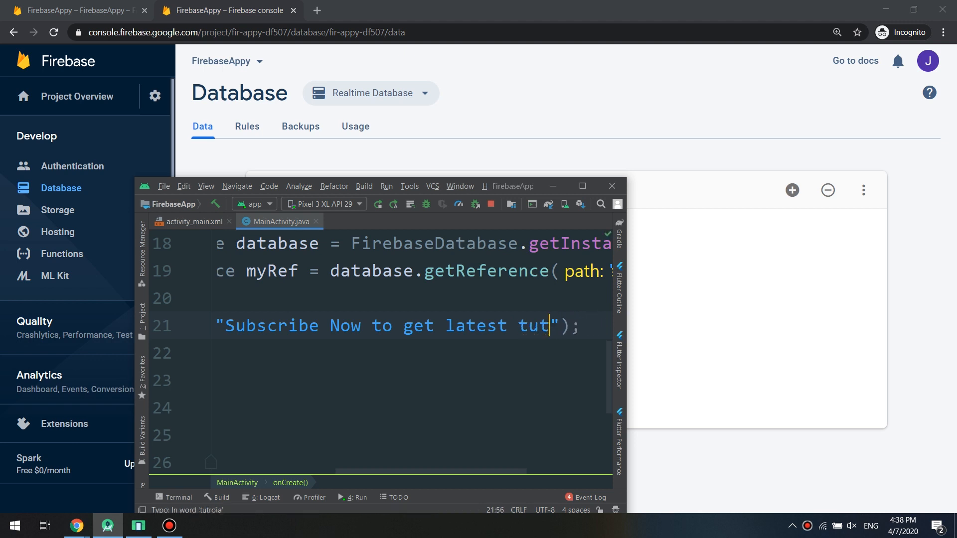
pyautogui.write('orials')
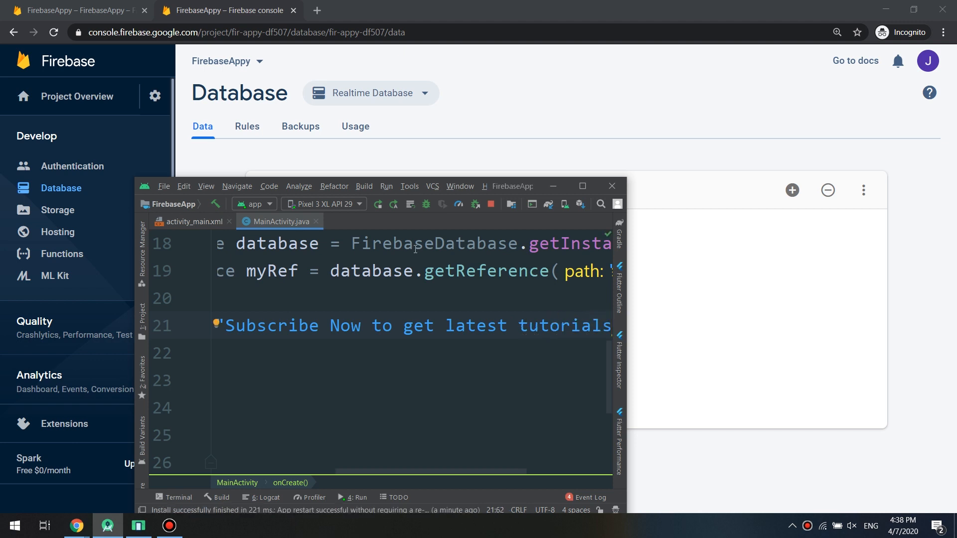
pyautogui.click(458, 204)
# Hide Android Studio and bring the emulator up beside the database Data tab.
pyautogui.click(553, 186)
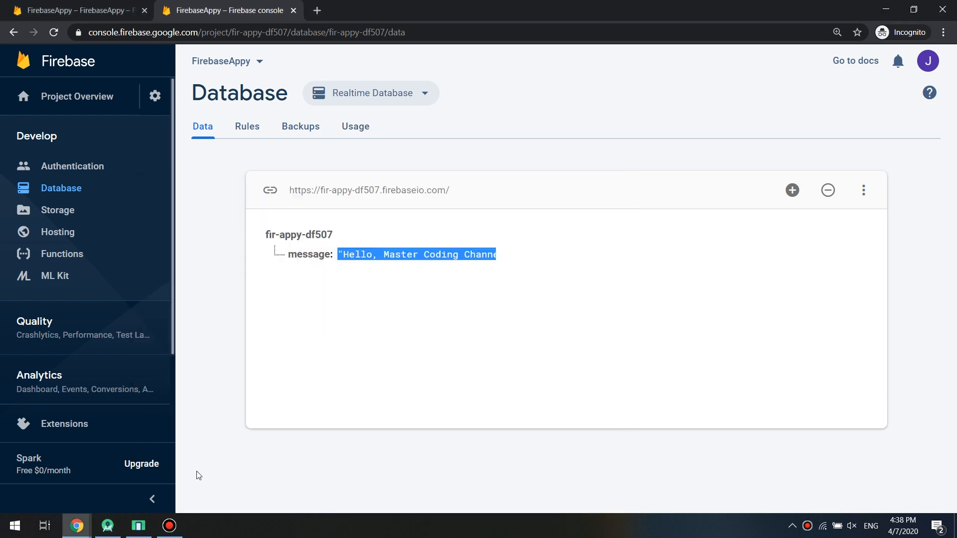
pyautogui.click(138, 525)
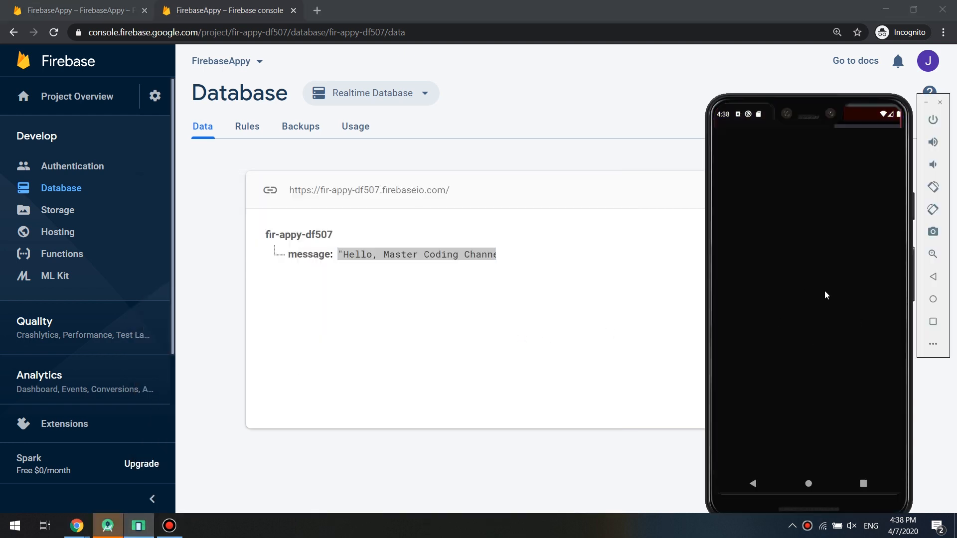